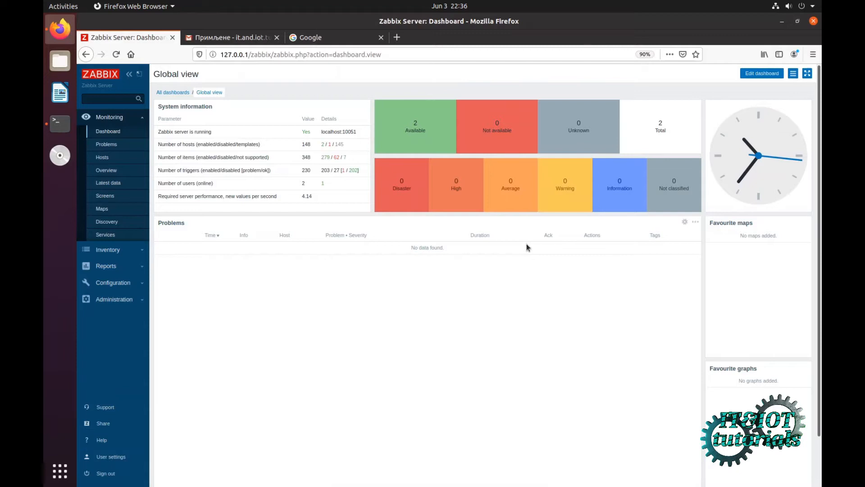
Open the Email media type for editing and use smtp.gmail.com as its SMTP server.
left_click(126, 304)
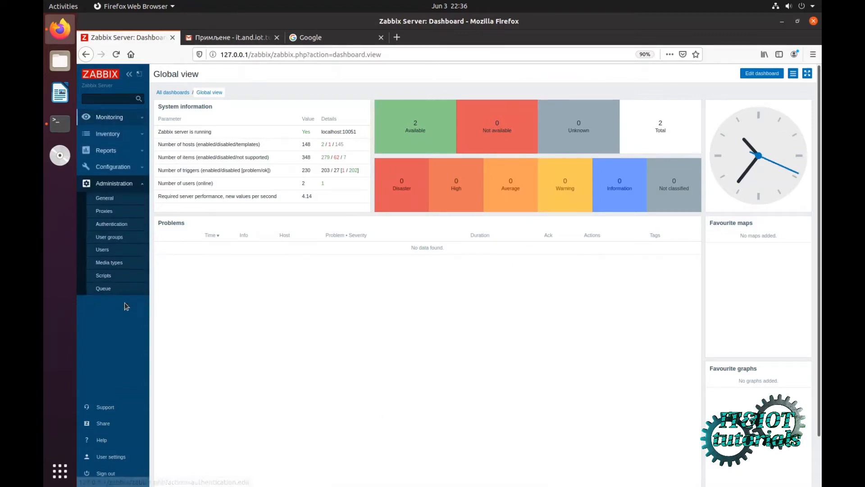
left_click(110, 265)
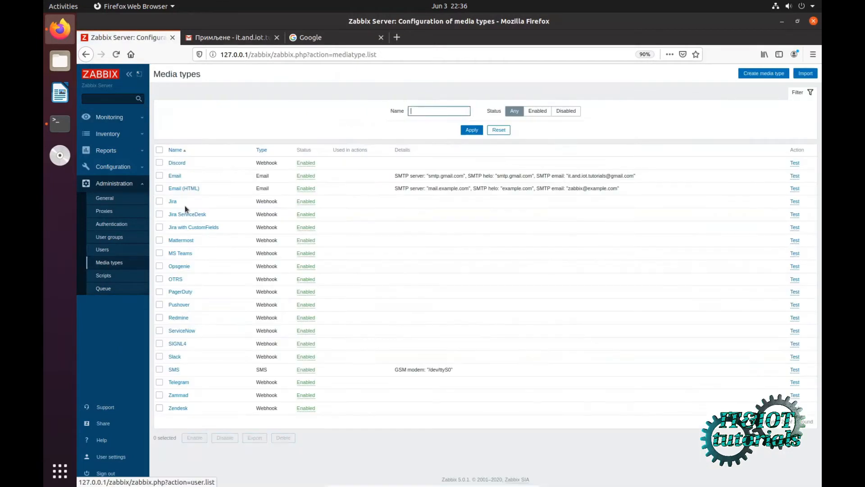
left_click(175, 176)
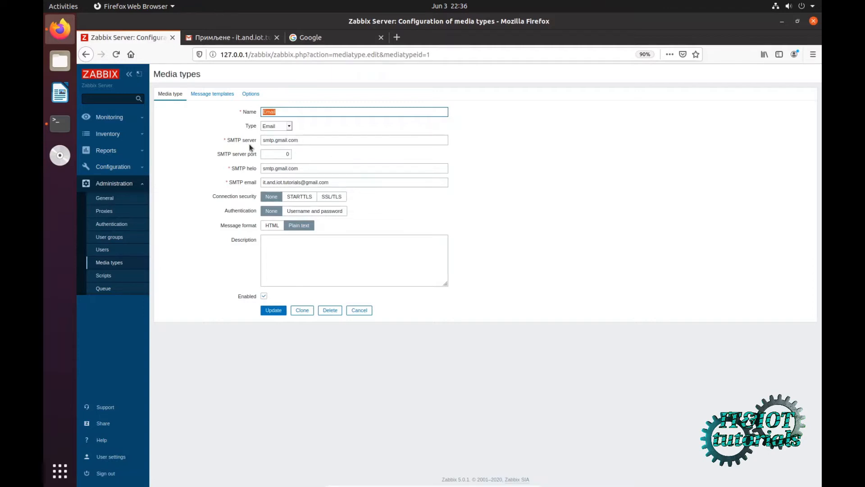
left_click(269, 140)
triple_click(270, 141)
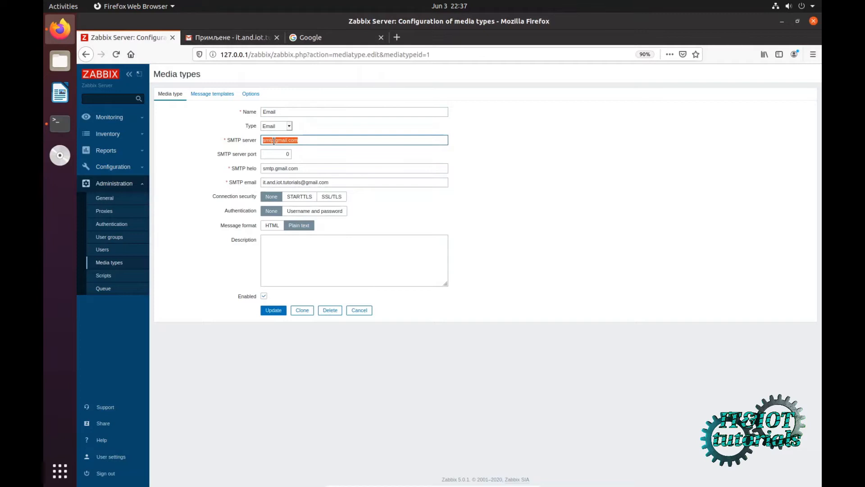
left_click(306, 142)
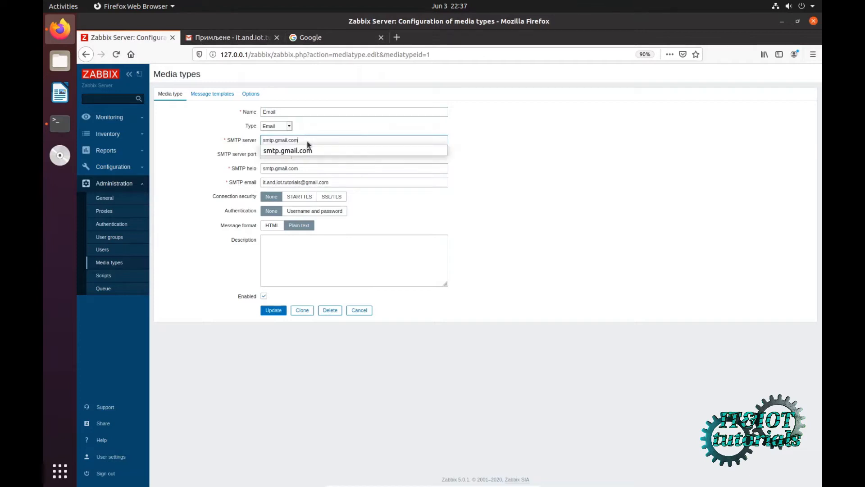
left_click(307, 151)
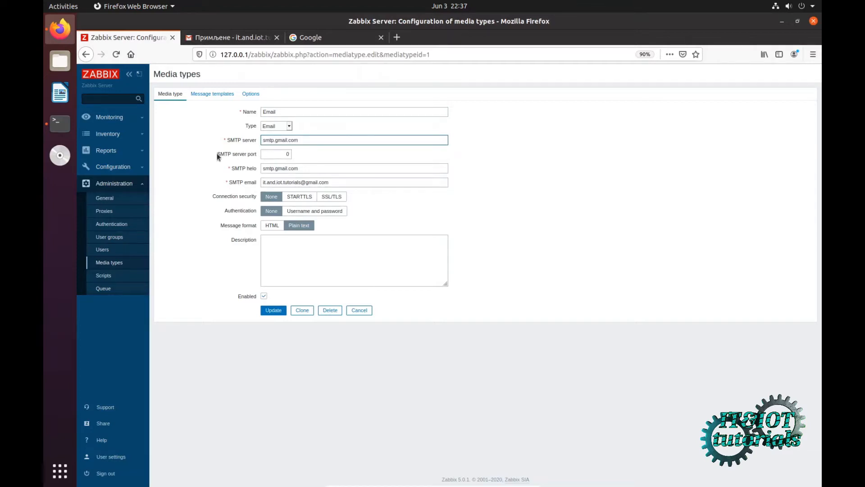
Set the SMTP server port to 465 and the connection security to SSL/TLS with SSL peer and host verification enabled.
double_click(282, 154)
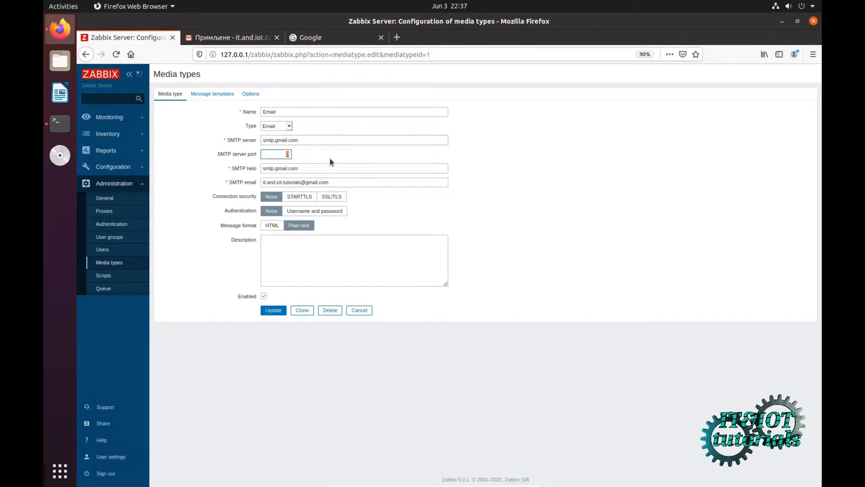
type("465")
left_click(264, 164)
left_click(338, 197)
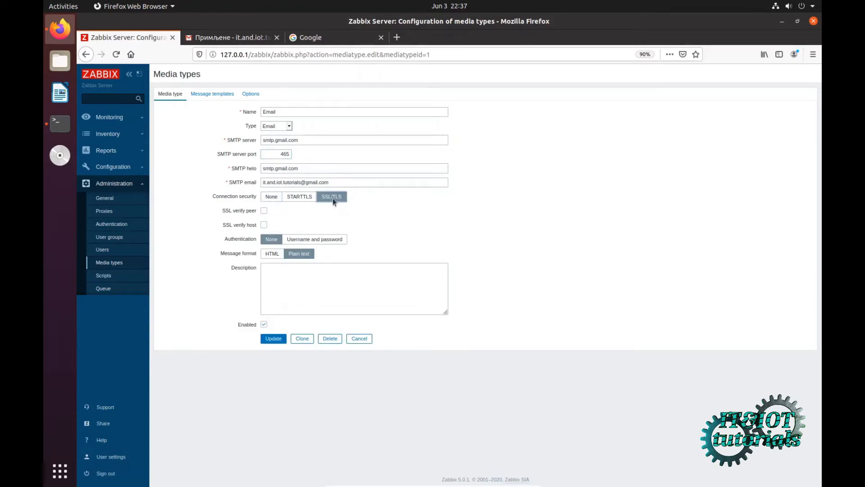
left_click(264, 210)
left_click(264, 225)
Enable username and password authentication and copy the SMTP email address into the username.
left_click(318, 239)
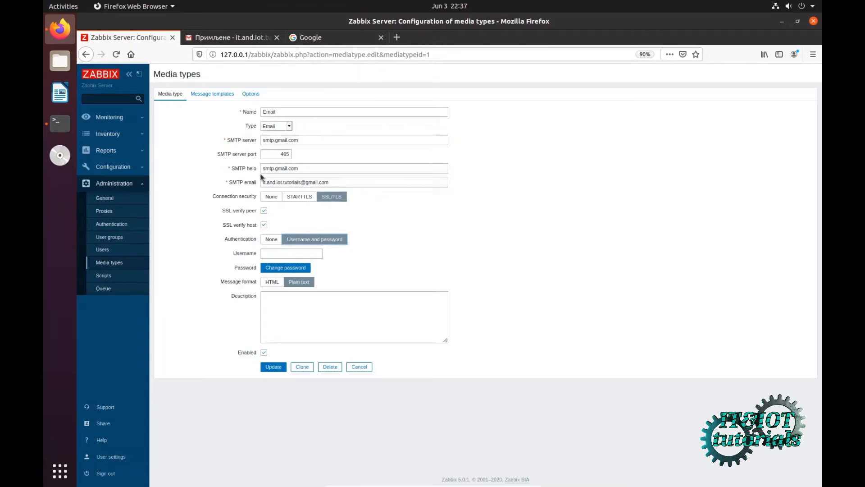
left_click_drag(330, 184, 234, 181)
key("ctrl+c")
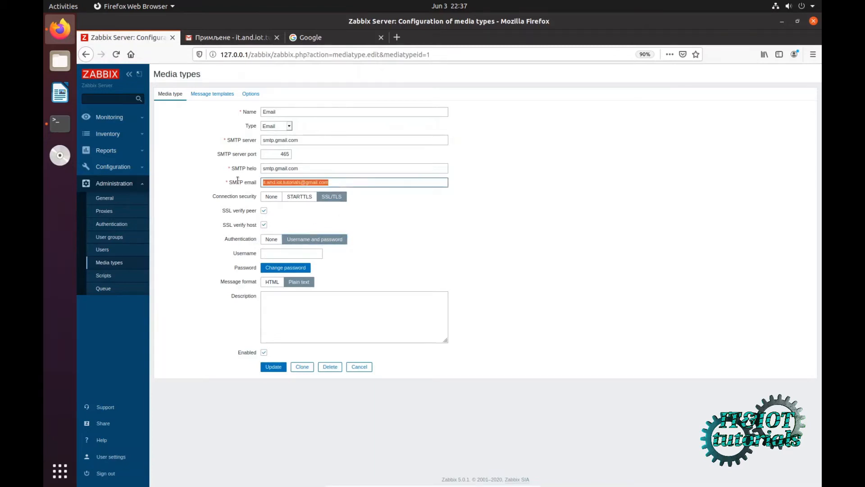
left_click(286, 255)
key("ctrl+v")
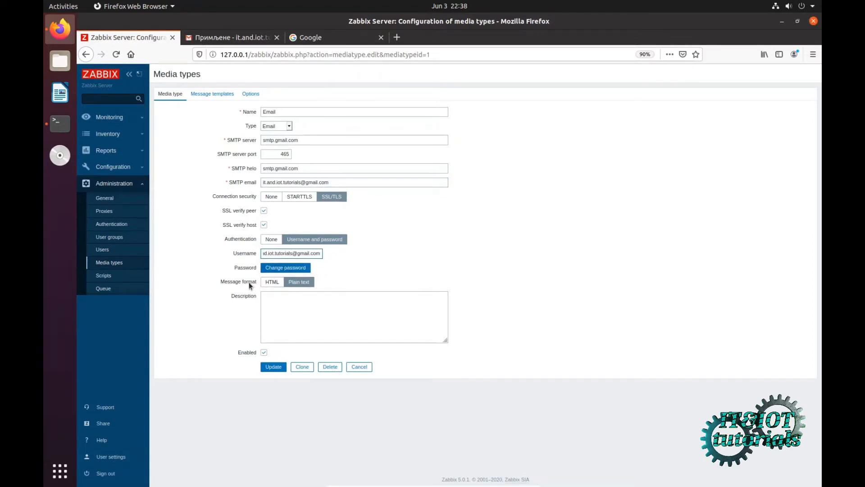
Enter the mail account password and update the Email media type, declining to store the password in the browser.
left_click(279, 268)
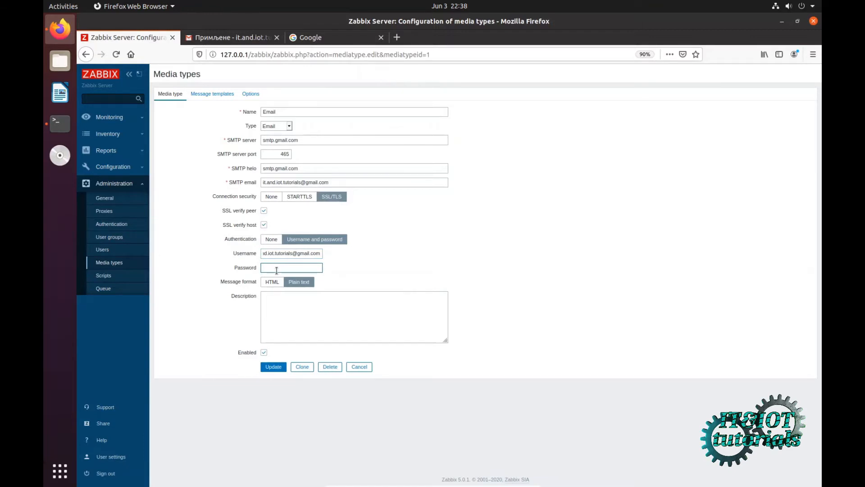
type("•••••••••••")
key("Return")
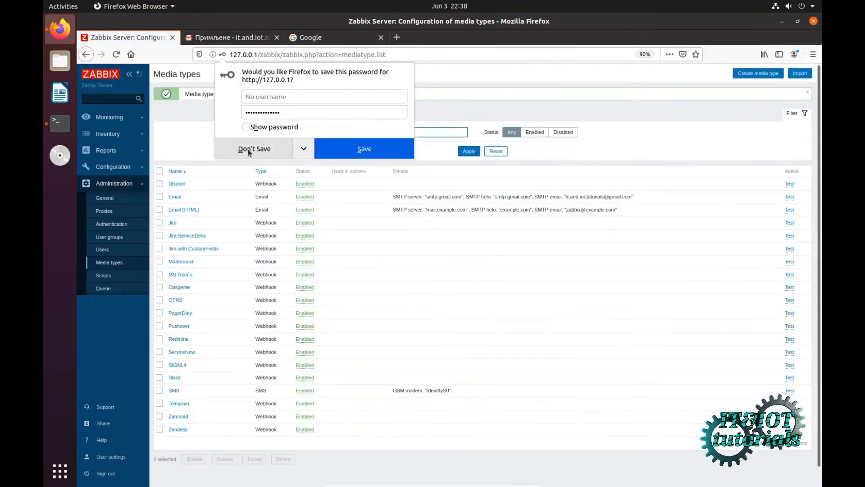
left_click(249, 150)
left_click(173, 198)
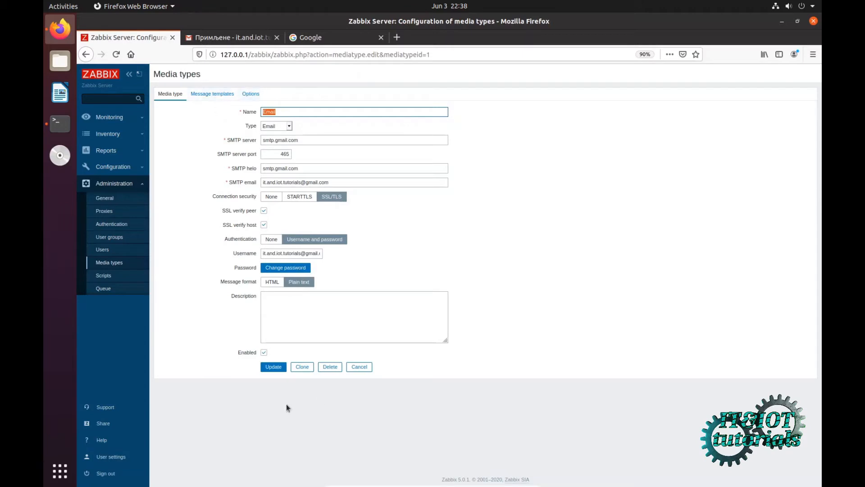
left_click(273, 367)
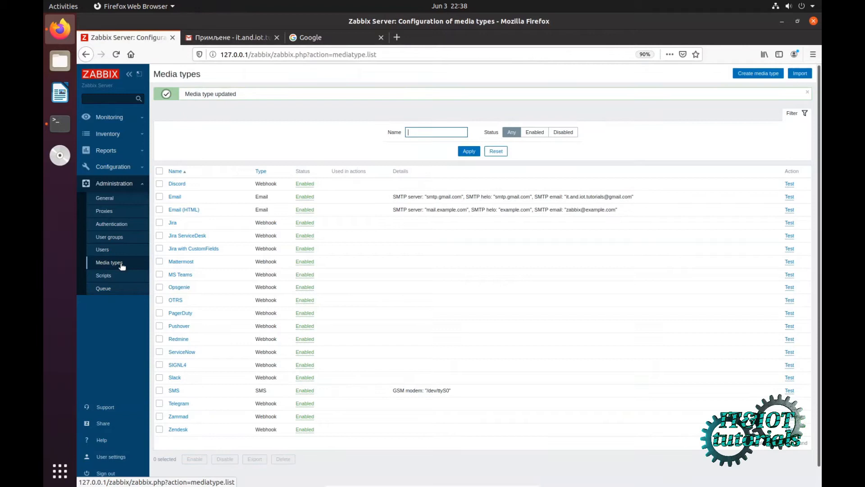
Start a new media entry of type Email for the Admin user and paste the recipient's email address.
left_click(109, 252)
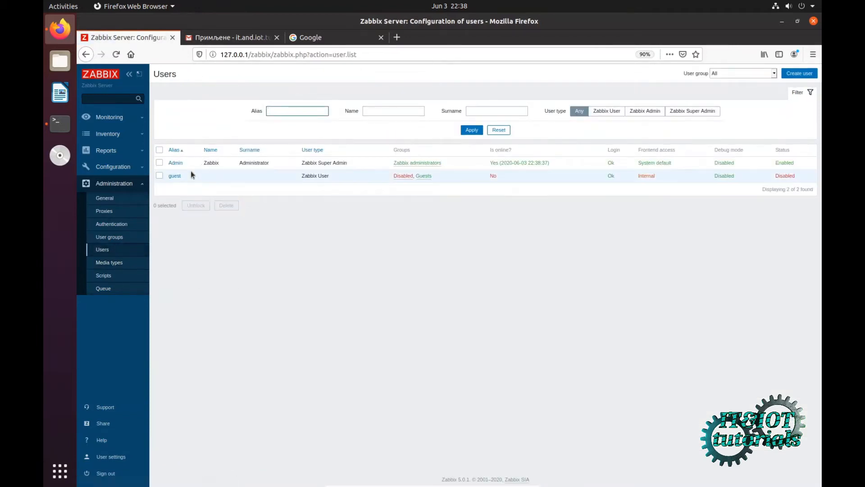
left_click(174, 165)
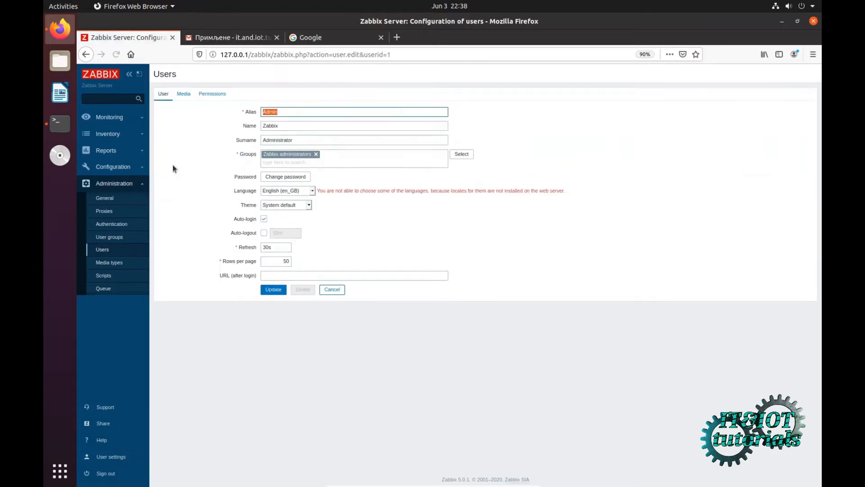
left_click(185, 97)
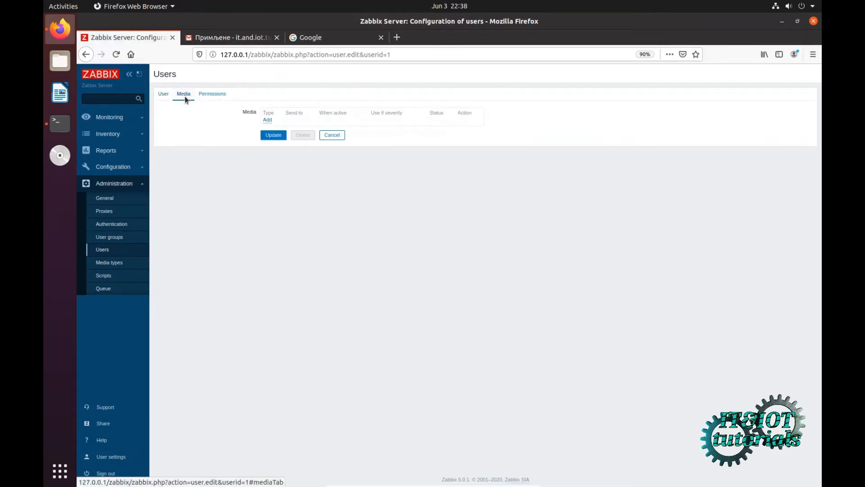
left_click(267, 121)
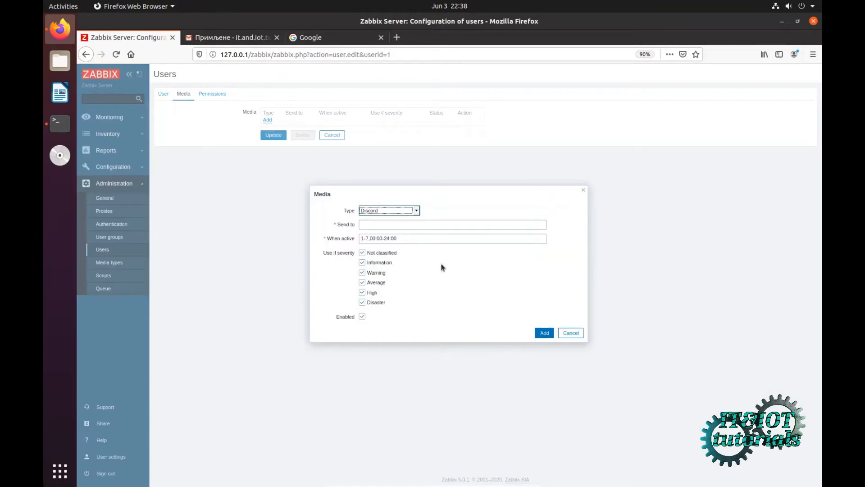
left_click(415, 210)
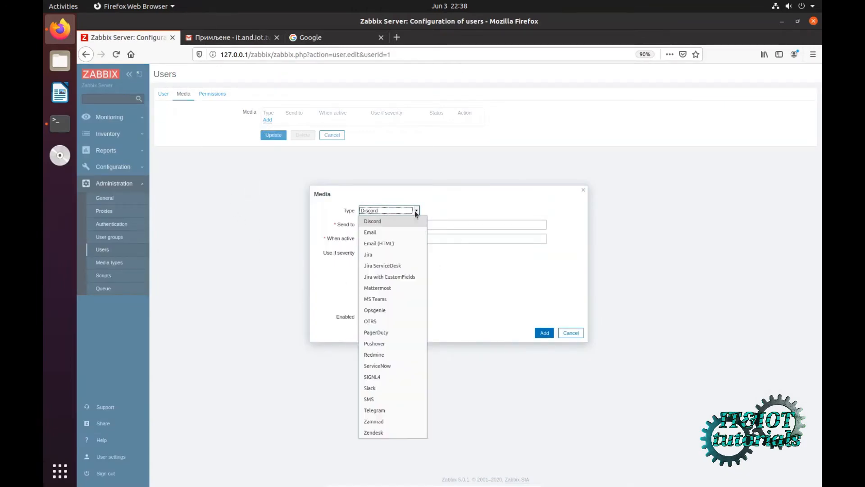
left_click(366, 233)
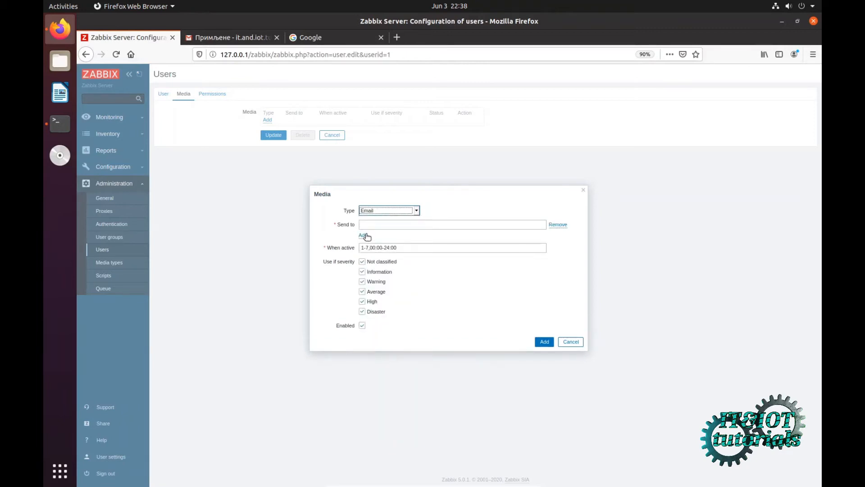
left_click(366, 225)
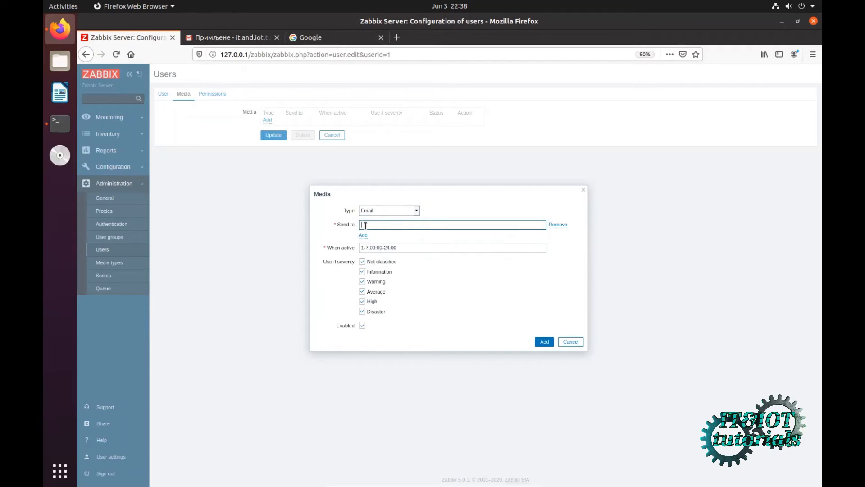
key("ctrl+v")
Exclude the Not classified, Information and Warning severities, add the media entry and update the Admin user.
left_click(362, 261)
left_click(362, 271)
left_click(362, 282)
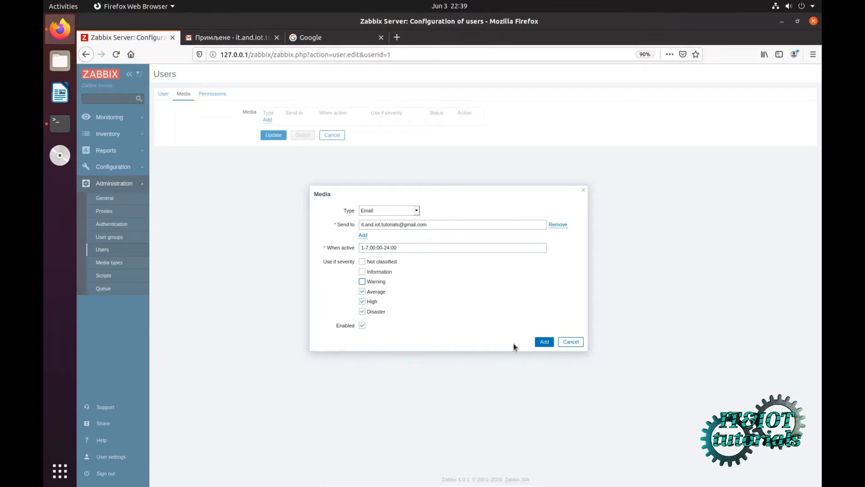
left_click(543, 345)
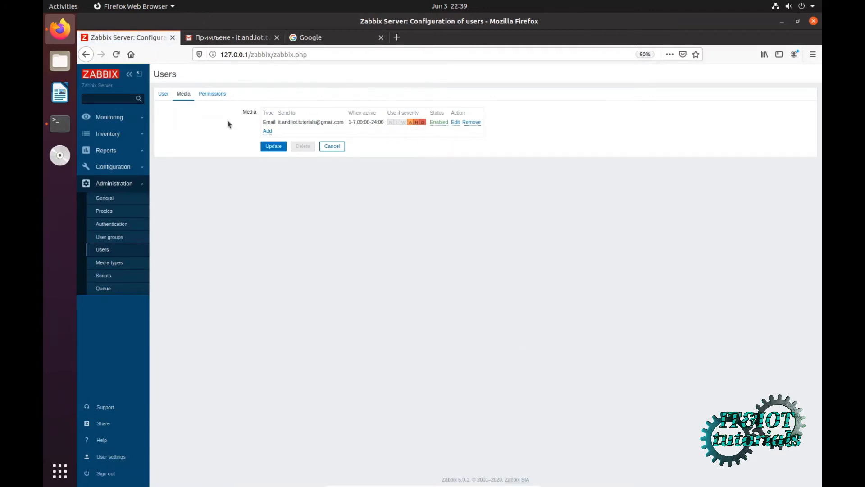
left_click(273, 146)
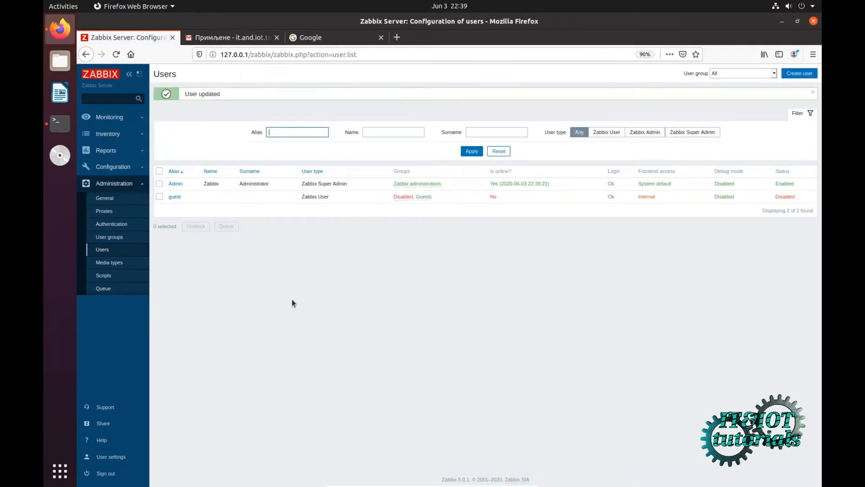
Start a new trigger action named Test_Action.
left_click(129, 169)
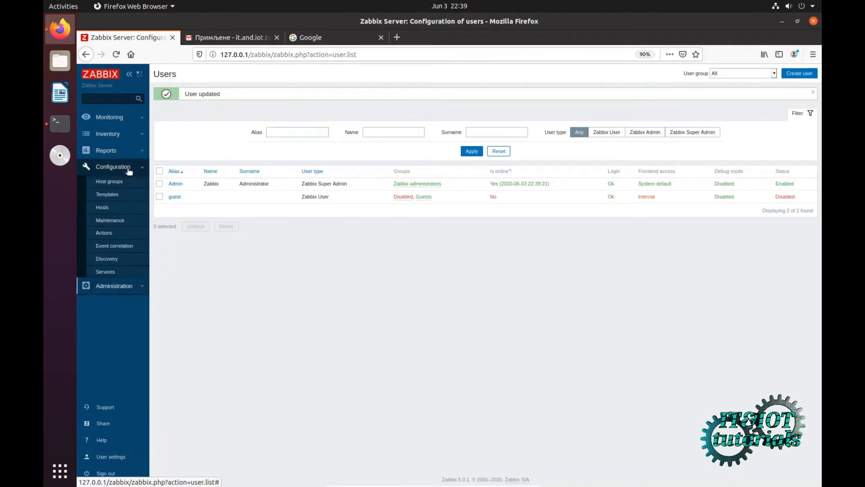
left_click(106, 236)
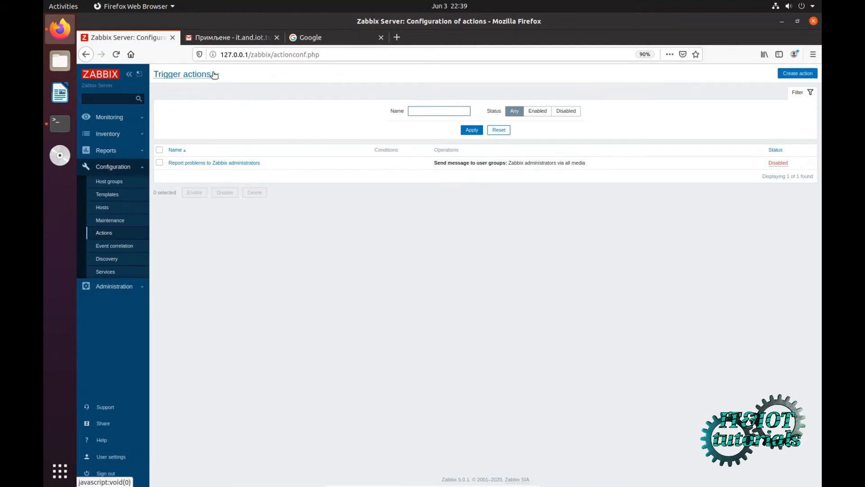
left_click(214, 75)
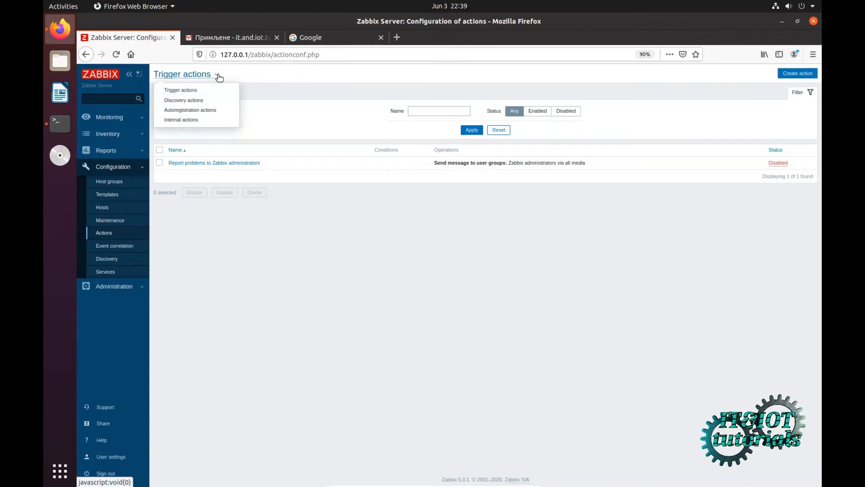
left_click(304, 82)
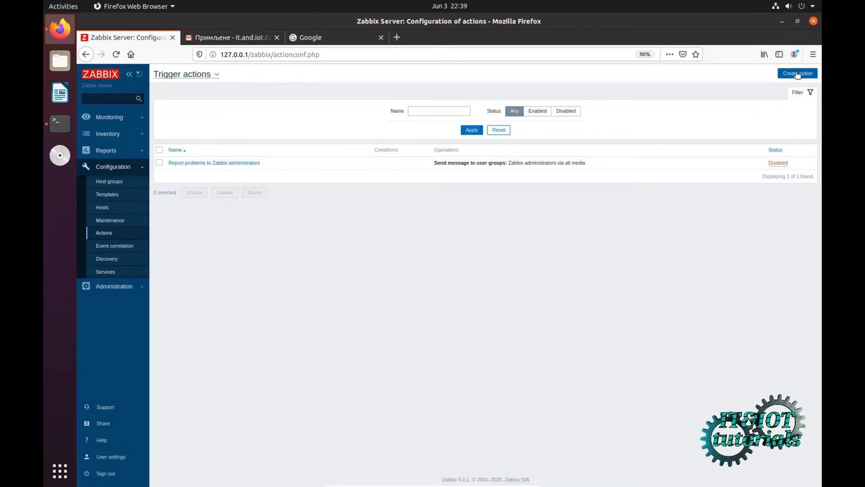
left_click(798, 76)
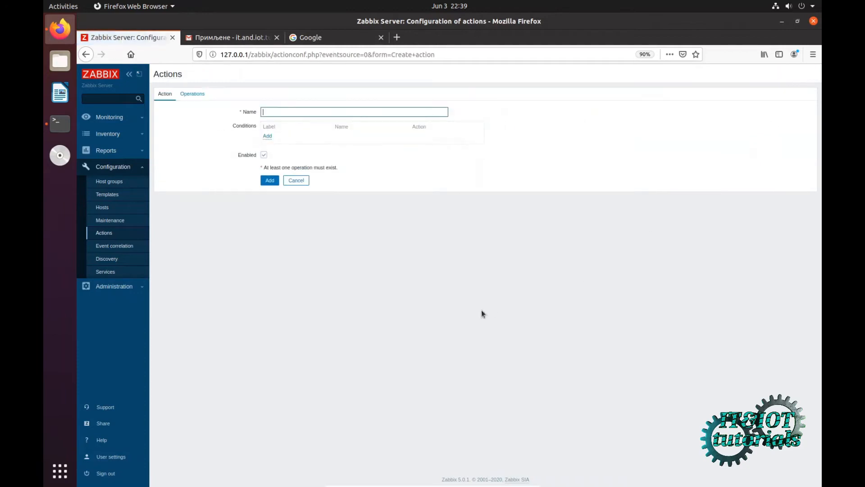
left_click(267, 112)
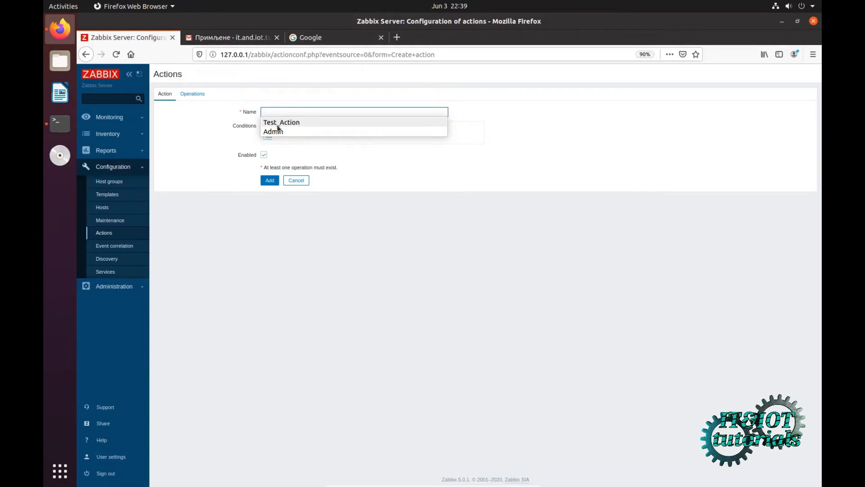
left_click(275, 123)
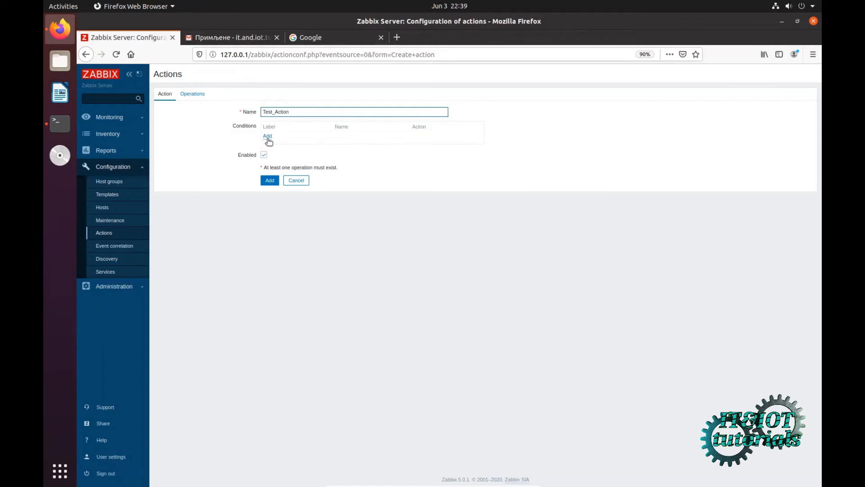
Add a condition to the action requiring that Trigger severity equals Average.
left_click(268, 137)
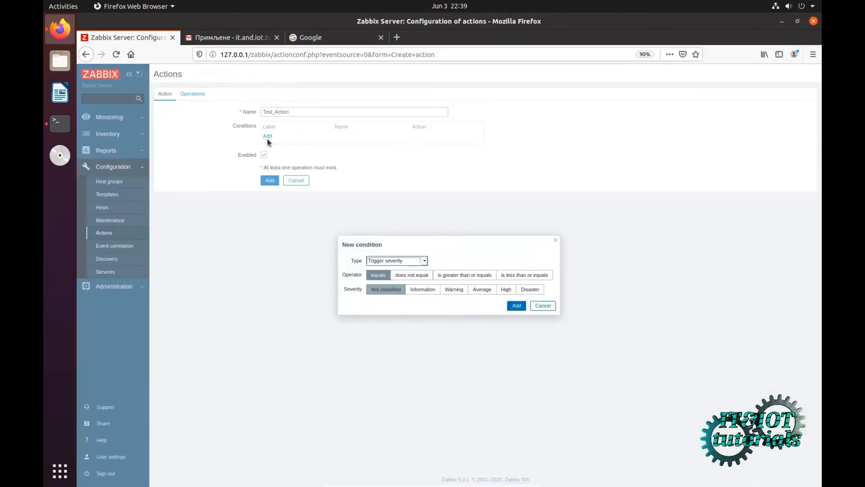
left_click(393, 262)
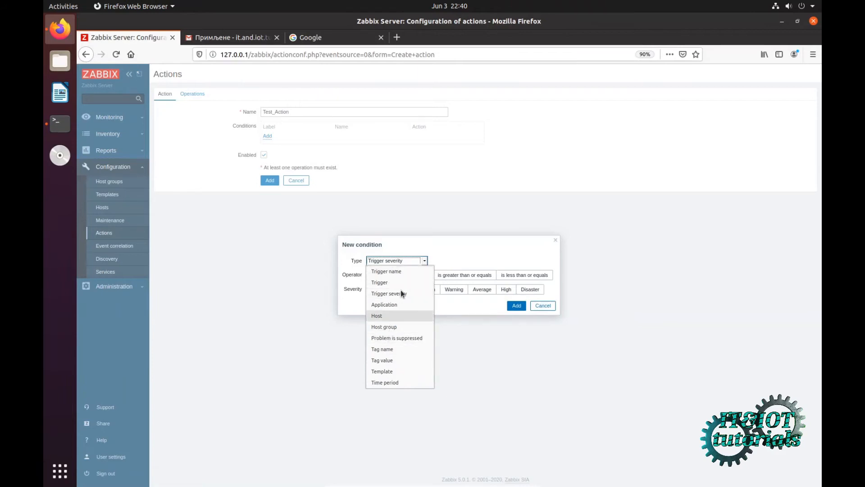
left_click(389, 294)
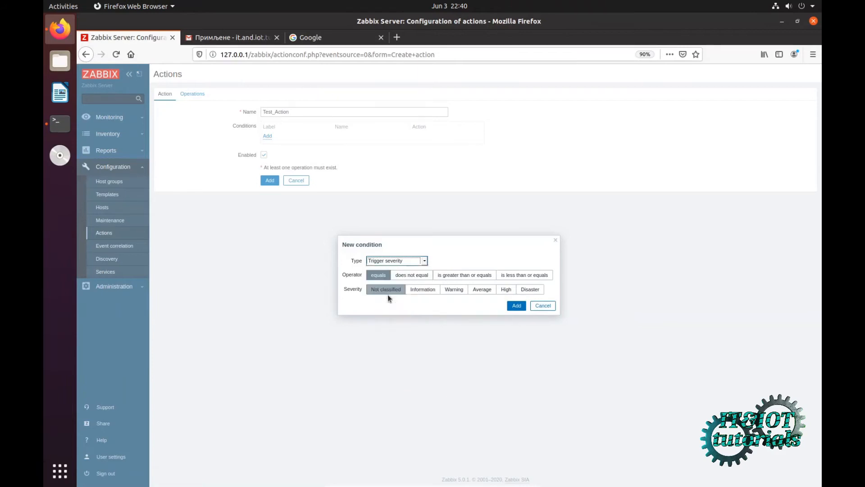
left_click(480, 290)
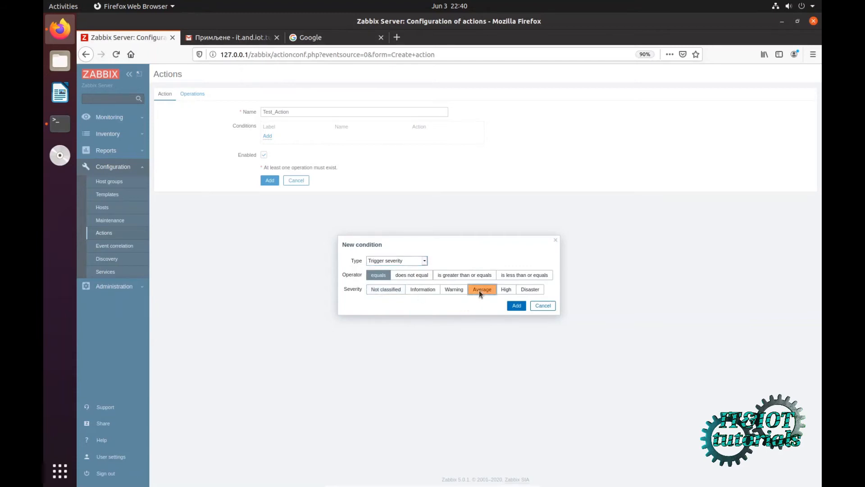
left_click(517, 306)
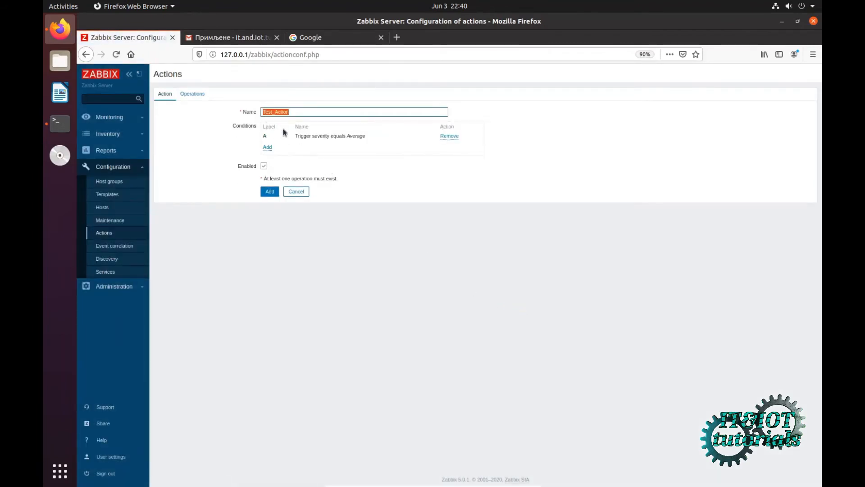
Set the action's default operation step duration to 1m.
left_click(192, 95)
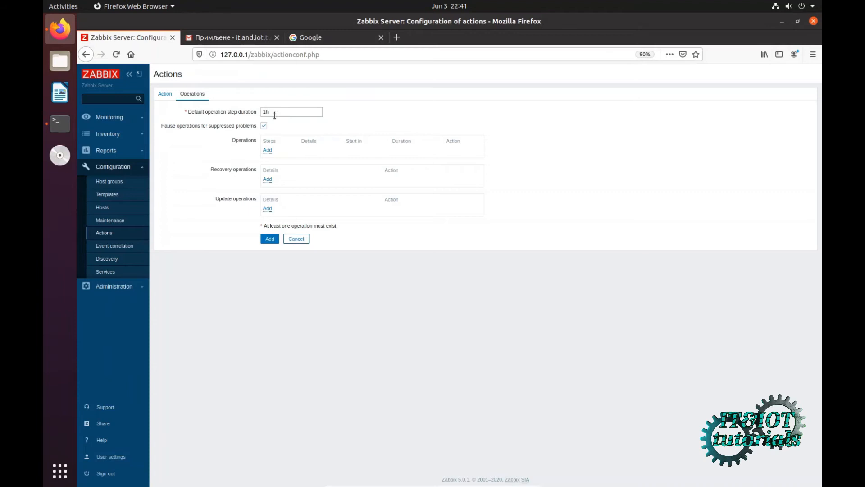
double_click(260, 112)
type("1")
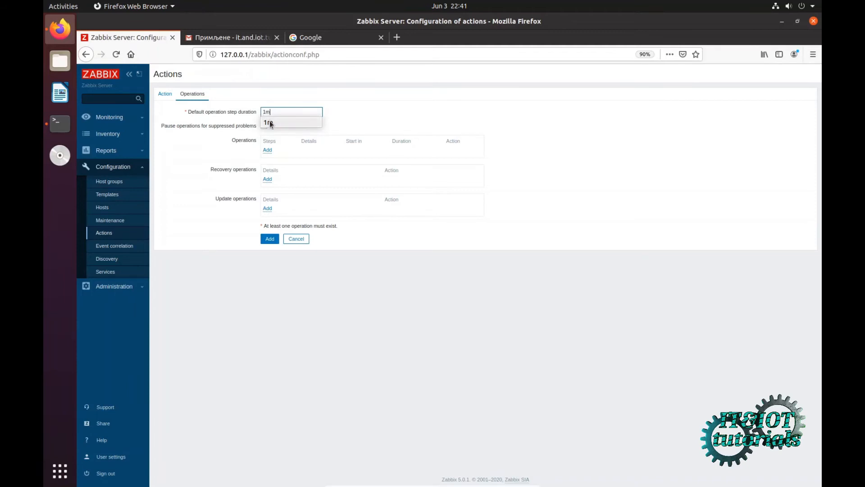
left_click(270, 123)
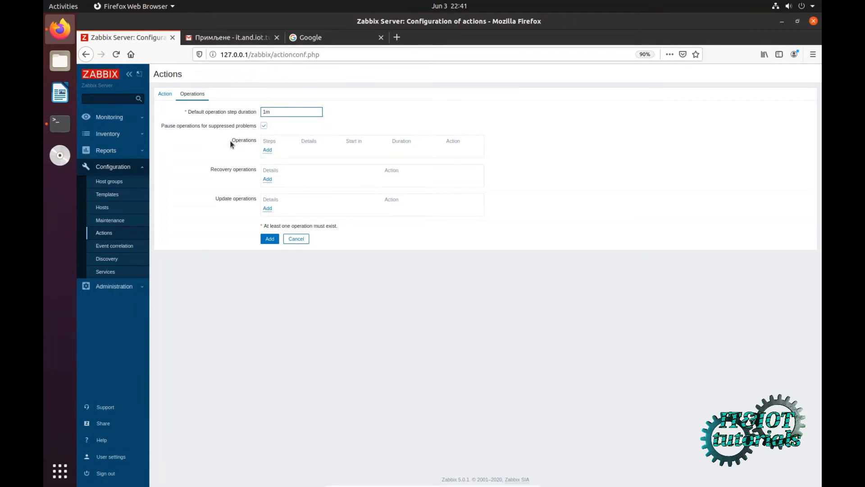
Start a new Send message operation and add the Admin user as its recipient.
left_click(269, 153)
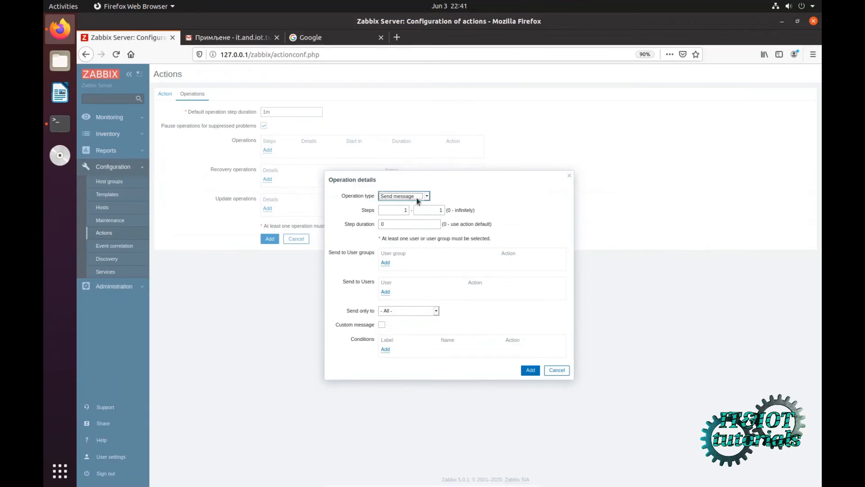
left_click(417, 199)
left_click(427, 195)
left_click(385, 292)
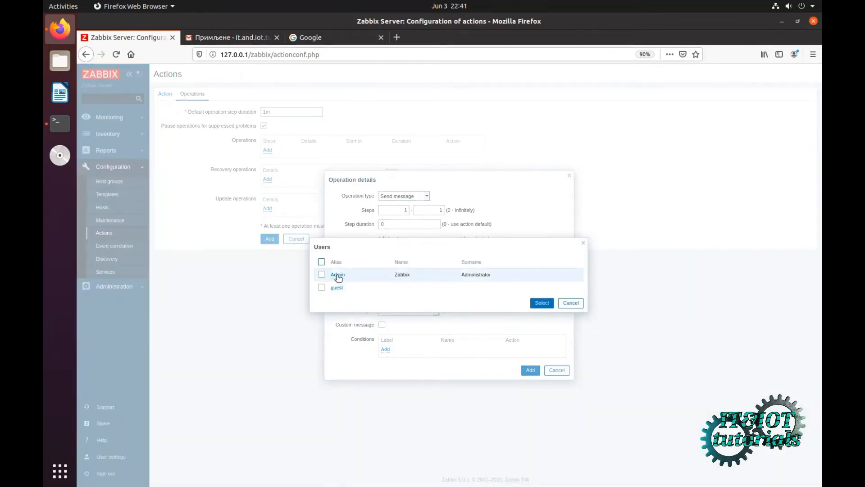
left_click(338, 276)
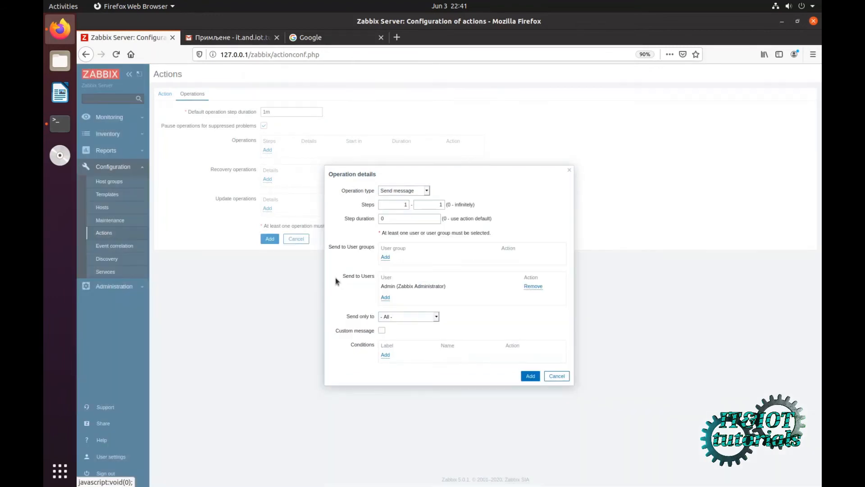
Restrict the operation's message to the Email media type, add the operation and save the new action.
left_click(417, 317)
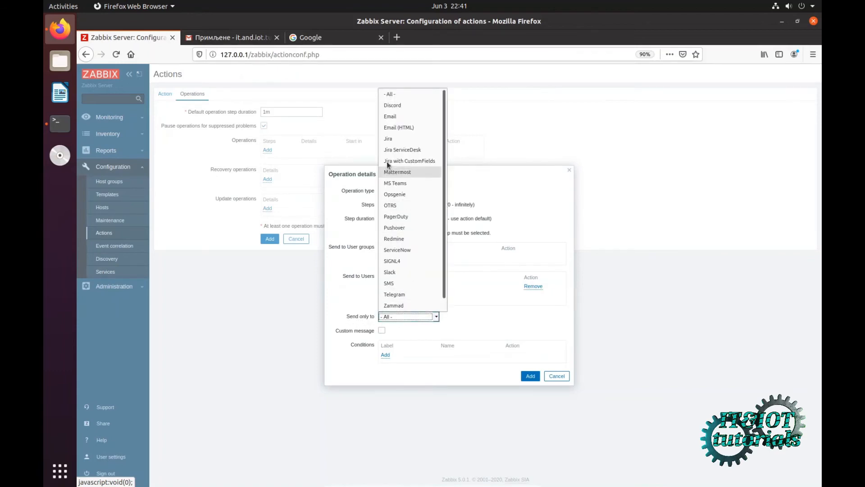
left_click(390, 117)
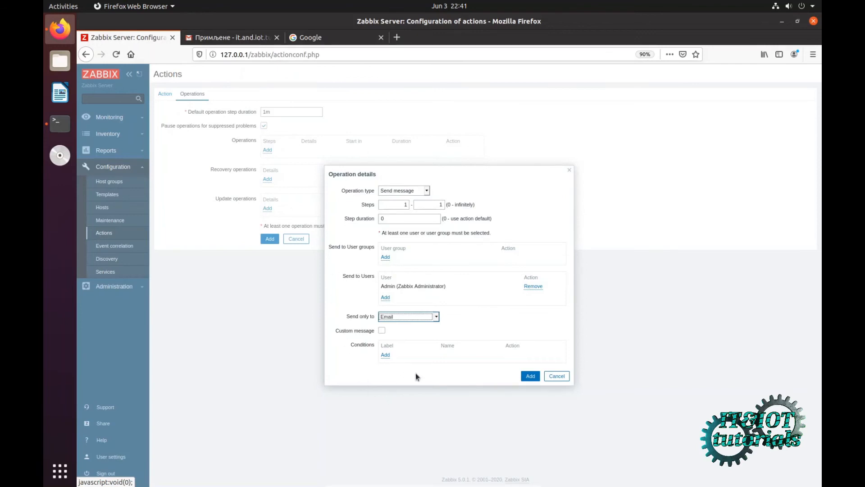
left_click(531, 375)
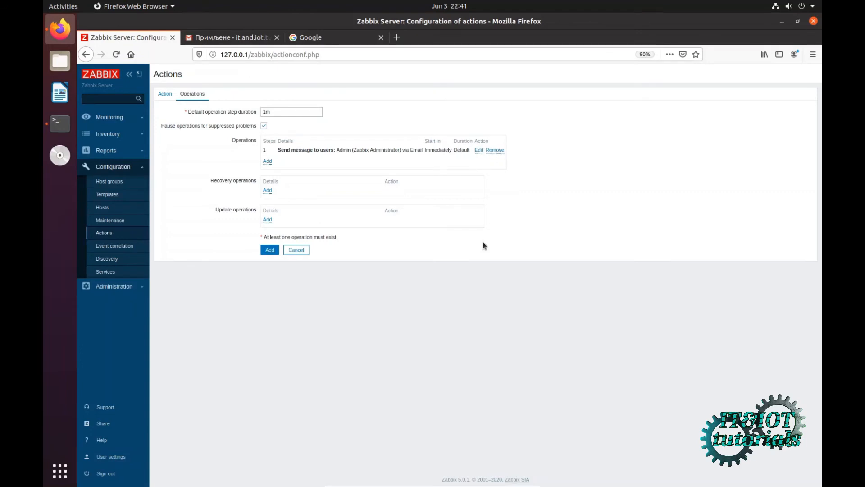
left_click(270, 251)
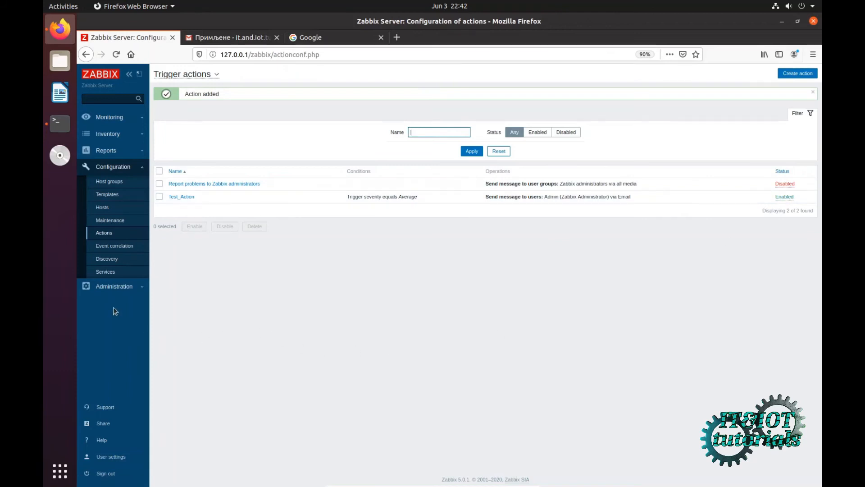
Open the media types list to check the Email entry's SMTP details and the actions using it.
left_click(113, 287)
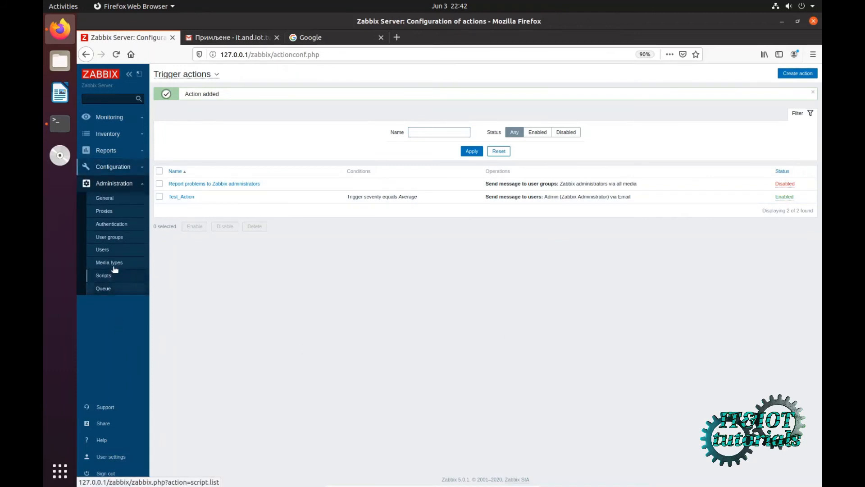
left_click(113, 266)
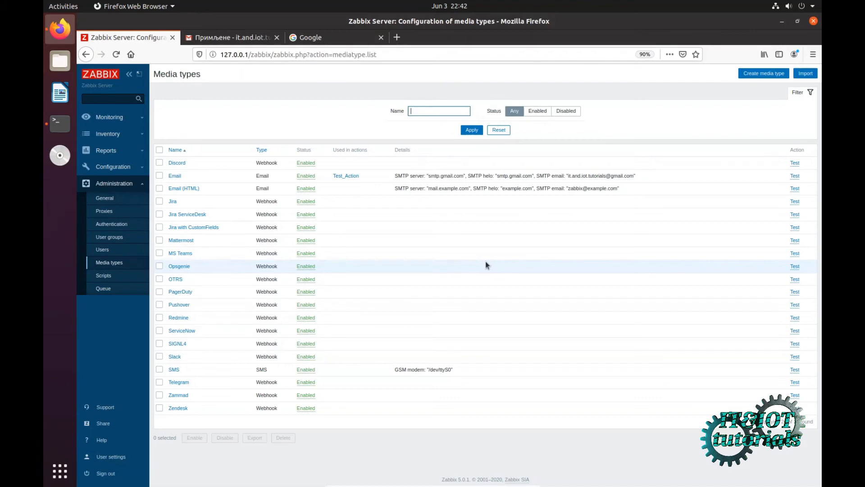
Search Google for "allow less secure apps gmail my account".
left_click(339, 41)
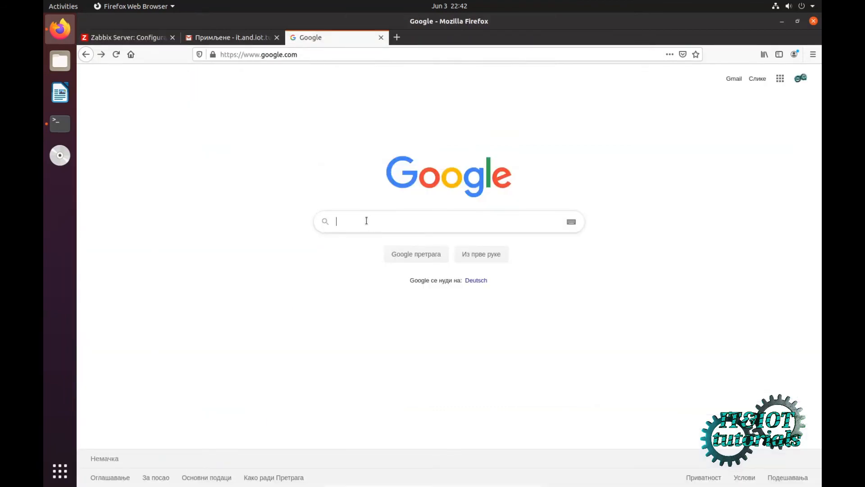
type("allow")
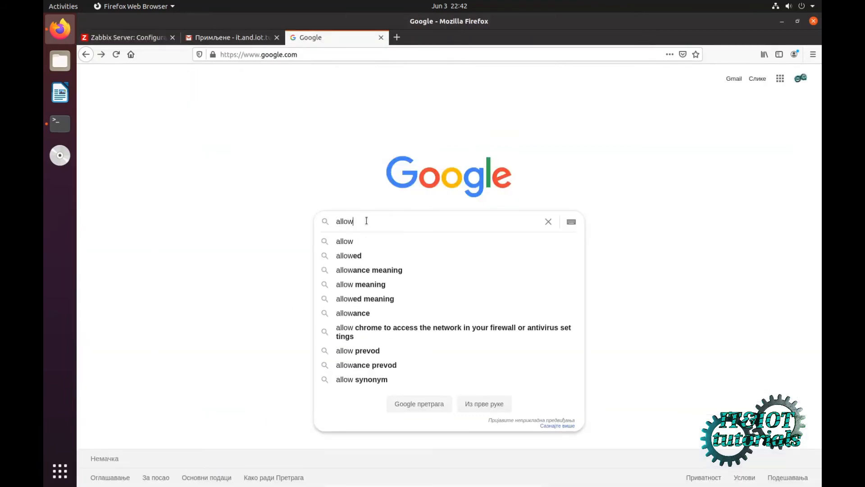
type(" less")
key("Down")
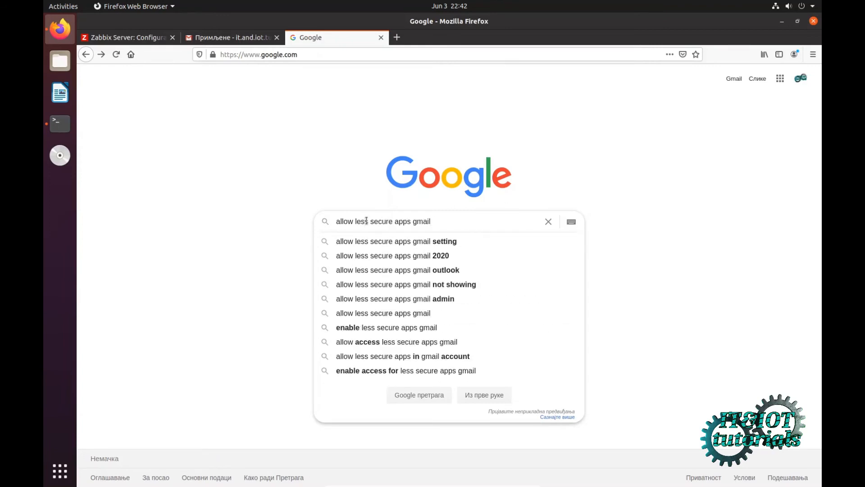
type("my a")
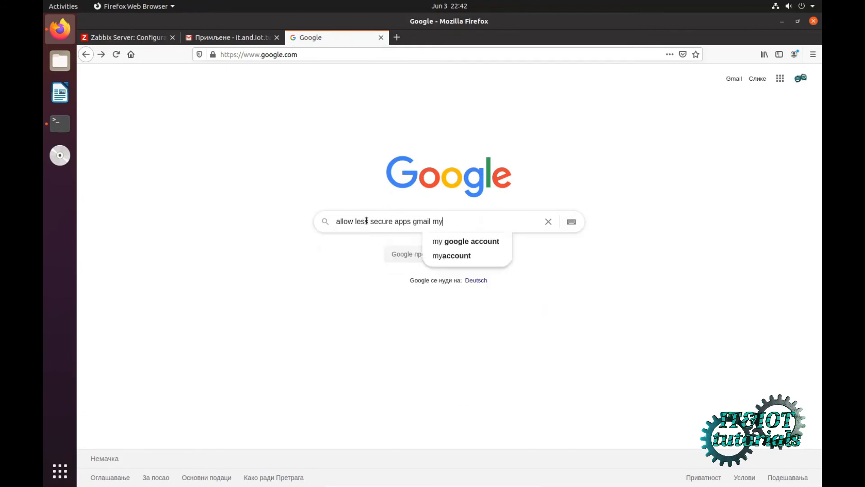
key("Down")
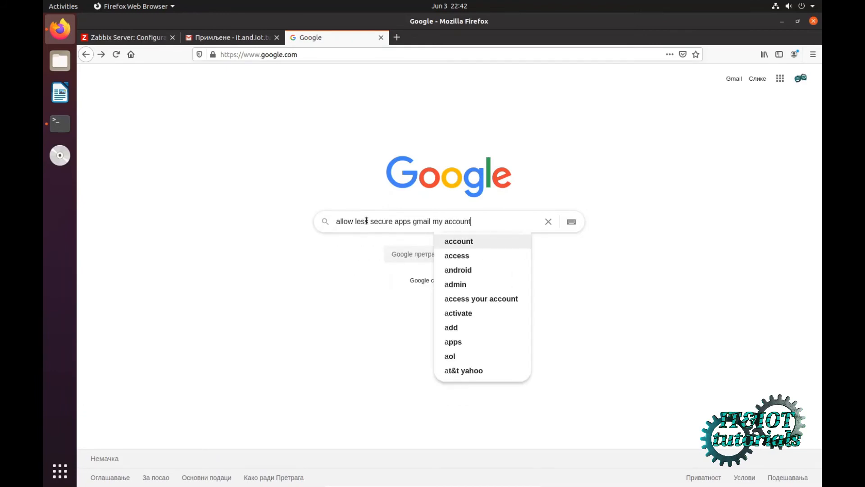
key("Return")
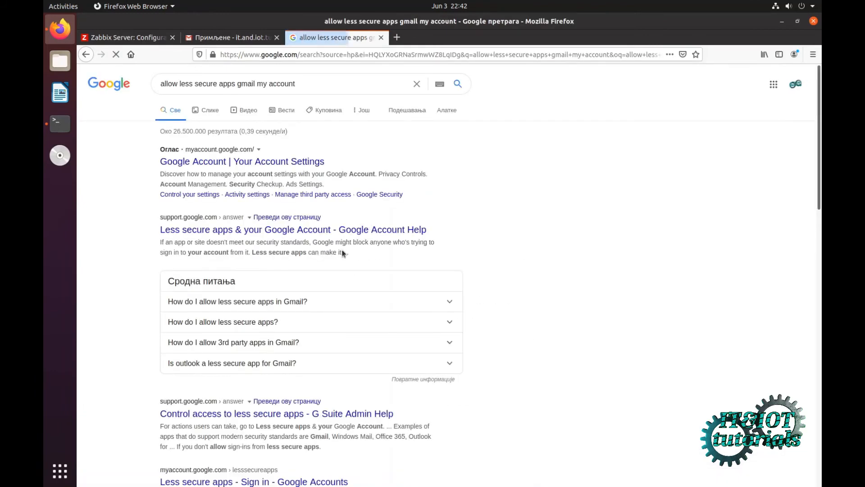
Open the Google Account page for less secure apps from the search results and turn on access for them.
scroll(334, 265, "down", 5)
scroll(288, 266, "down", 6)
left_click(286, 268)
scroll(287, 269, "down", 1)
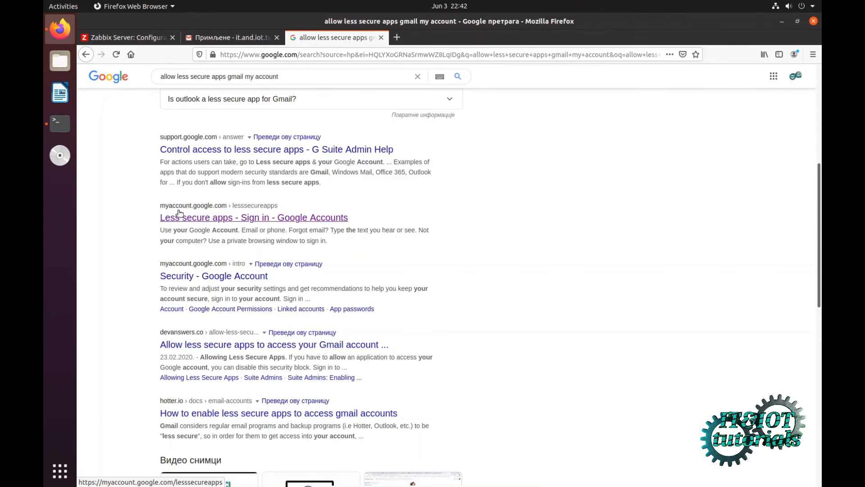
left_click(213, 220)
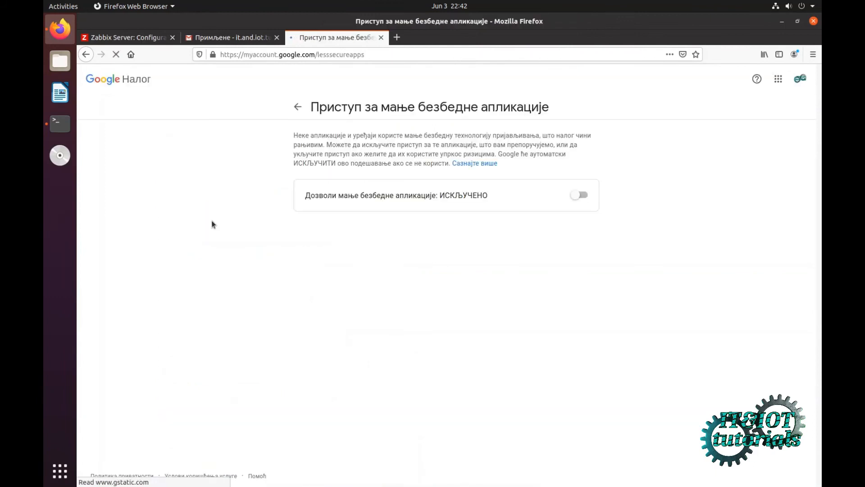
left_click(580, 197)
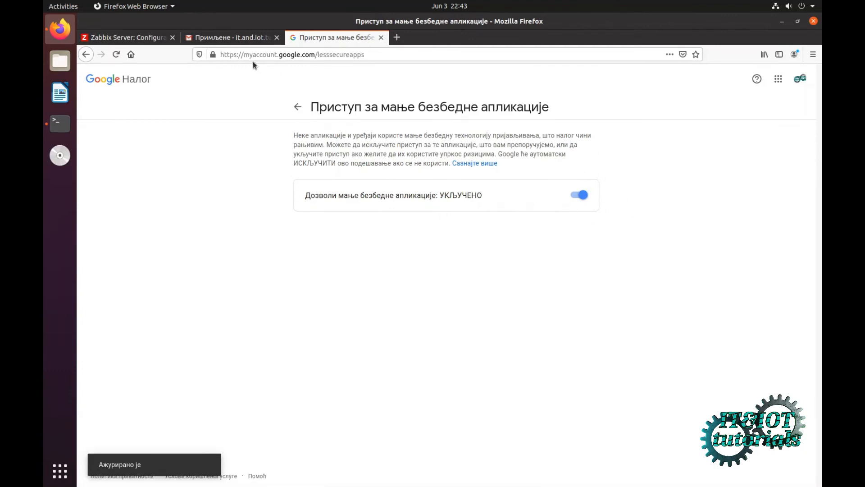
Switch to Gmail, reload the inbox and delete the Google security alert message.
left_click(223, 38)
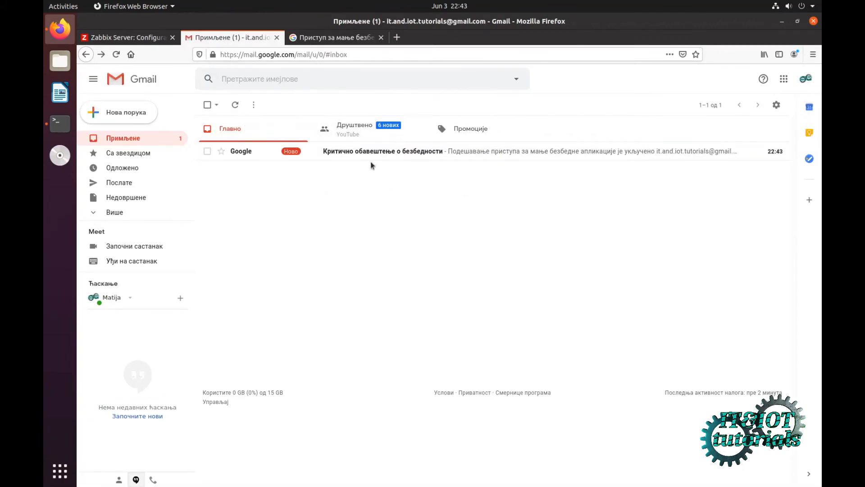
left_click(117, 55)
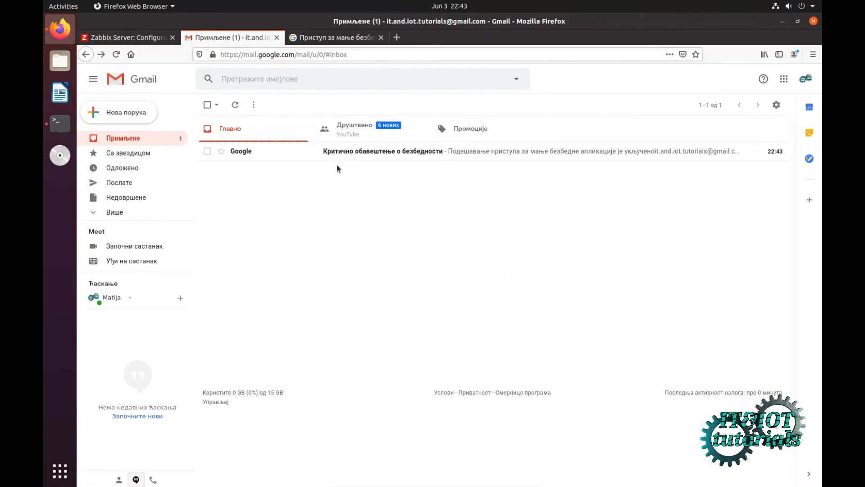
left_click(207, 151)
left_click(276, 105)
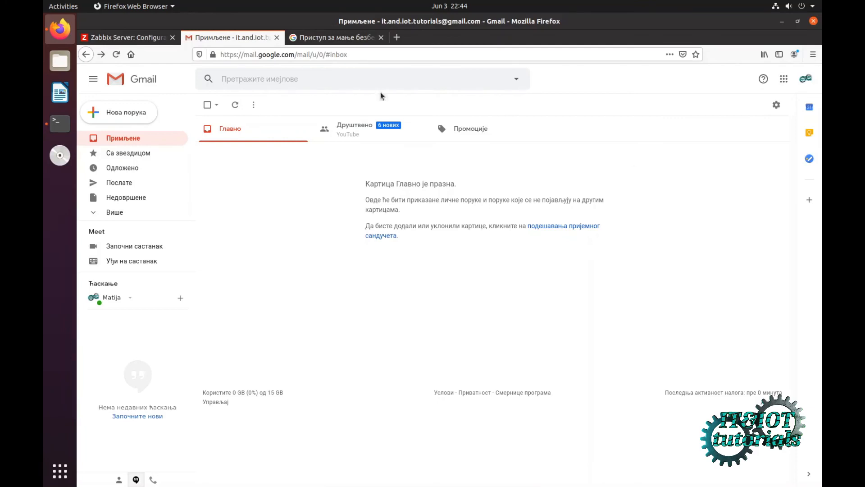
Return to Zabbix and open the monitoring dashboard to check for current problems.
left_click(126, 37)
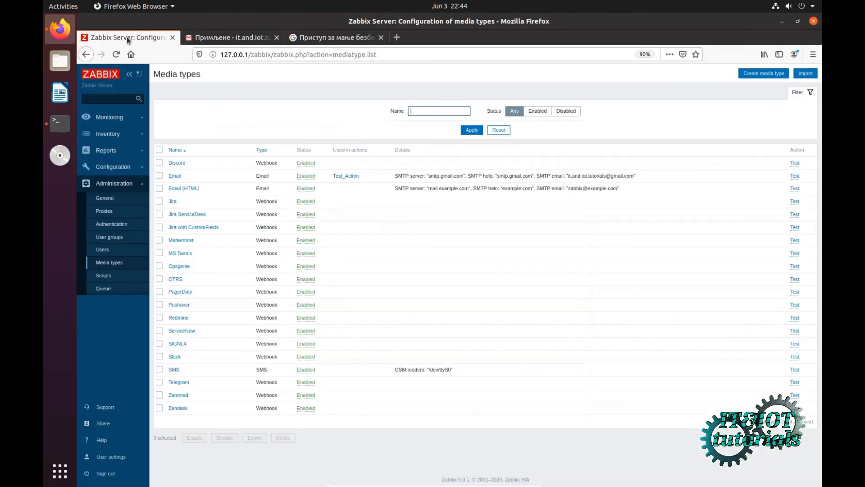
left_click(110, 118)
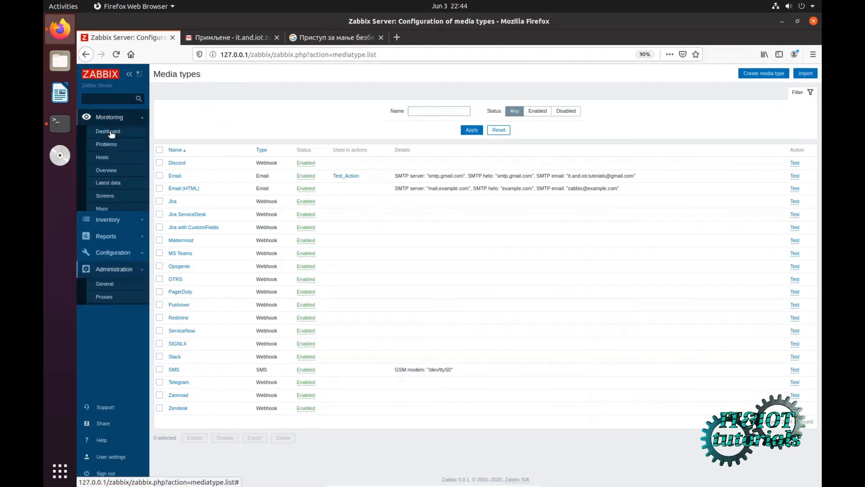
left_click(110, 131)
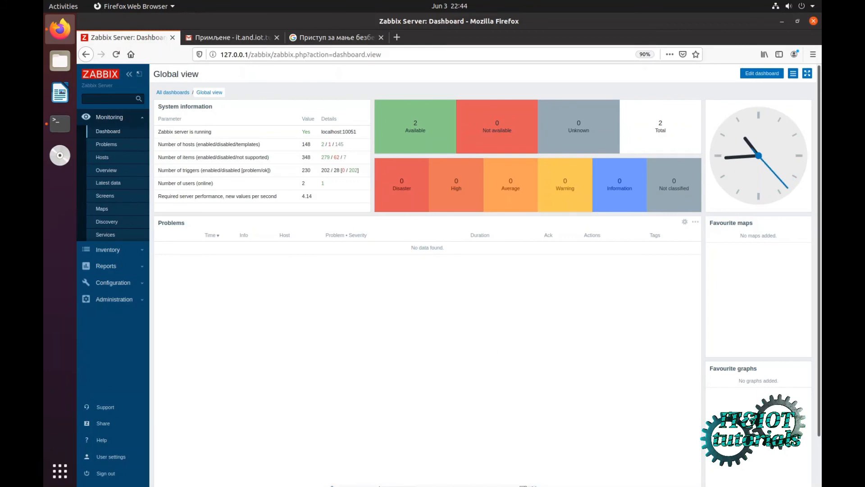
Switch the VirtualBox virtual machine window to seamless mode and accept the change.
left_click(387, 481)
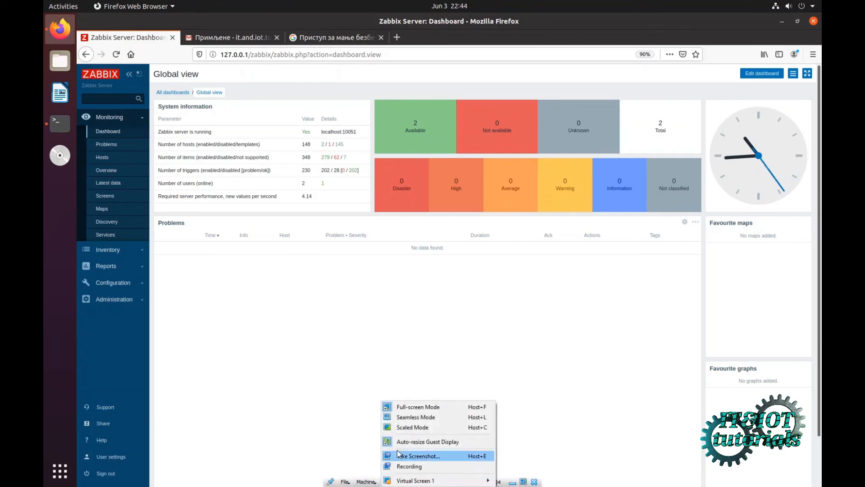
left_click(400, 417)
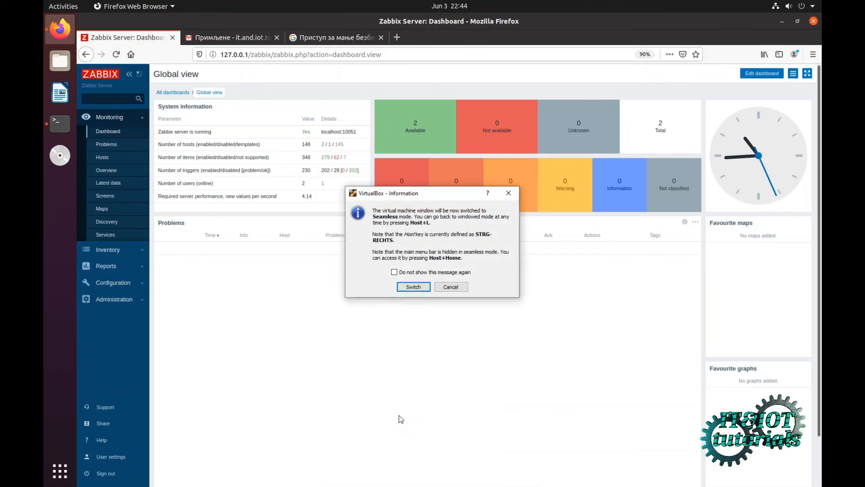
left_click(411, 286)
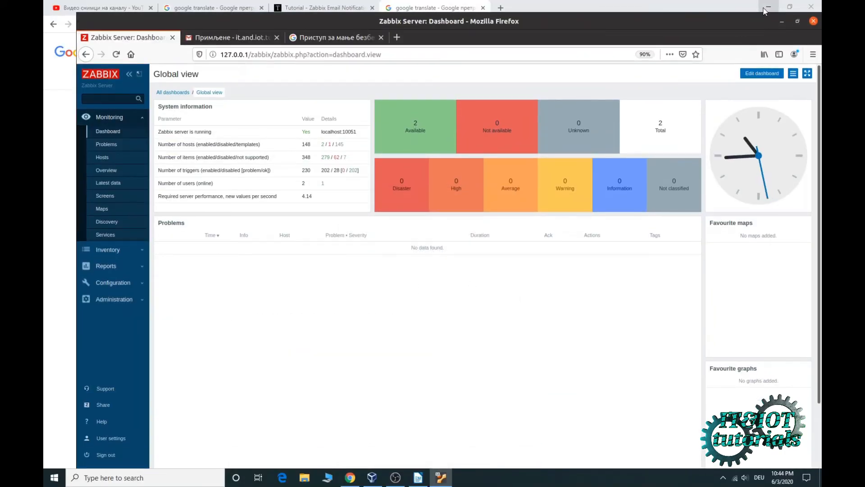
Minimize the host browser and the virtual machine's Firefox window, and open the Services app on the Windows host.
left_click(763, 7)
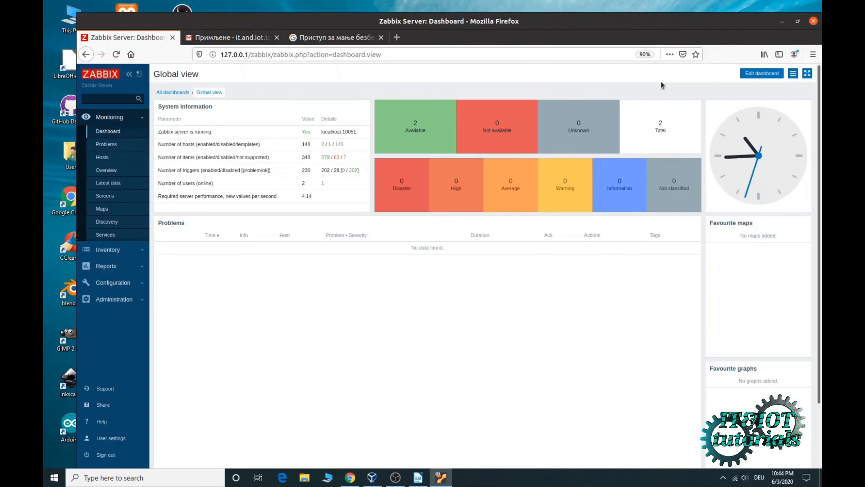
left_click(783, 21)
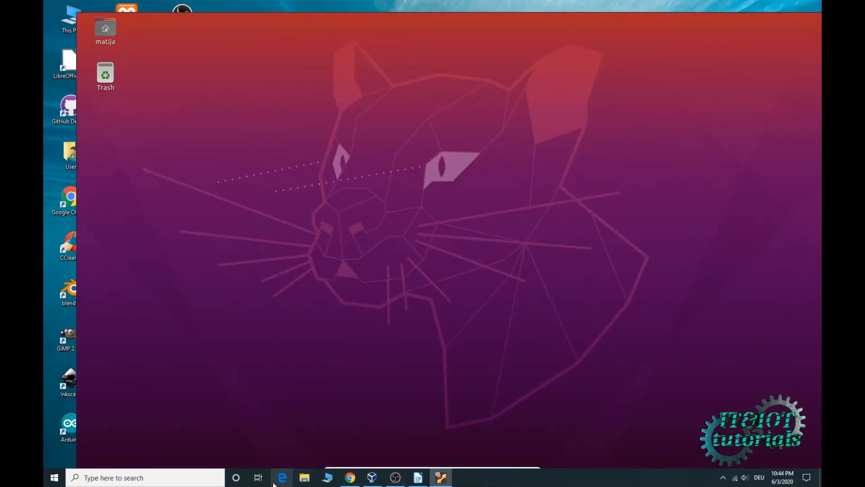
left_click(197, 476)
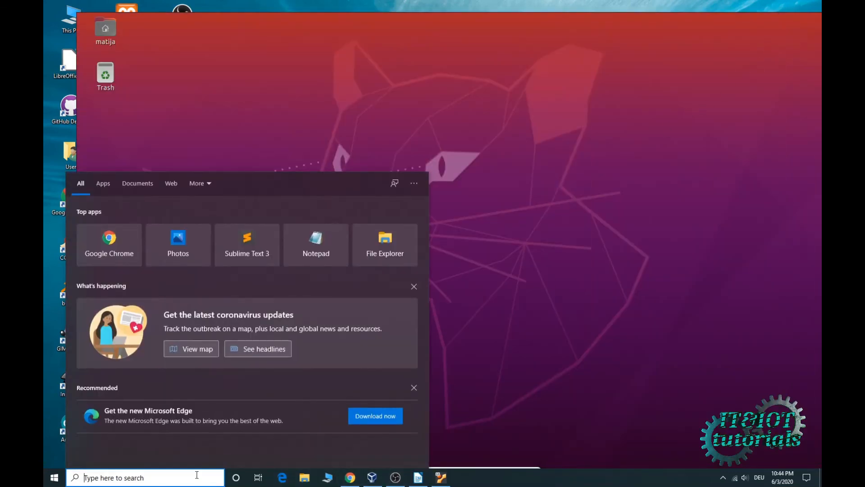
type("se")
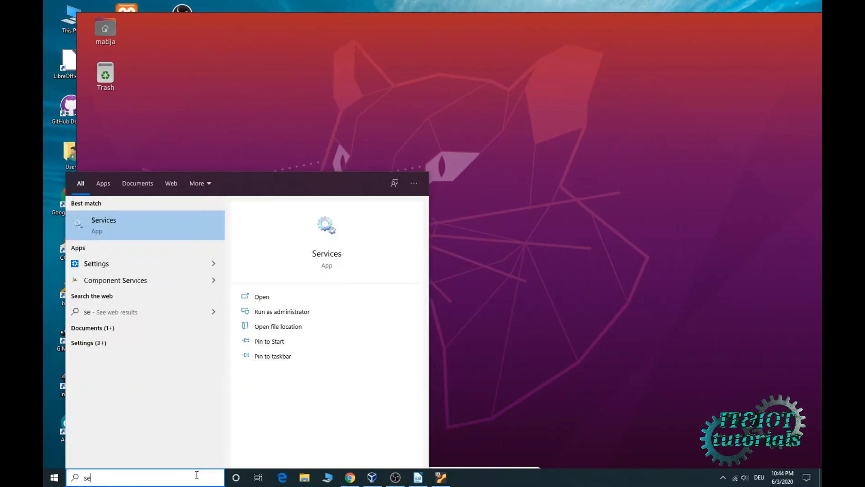
left_click(164, 233)
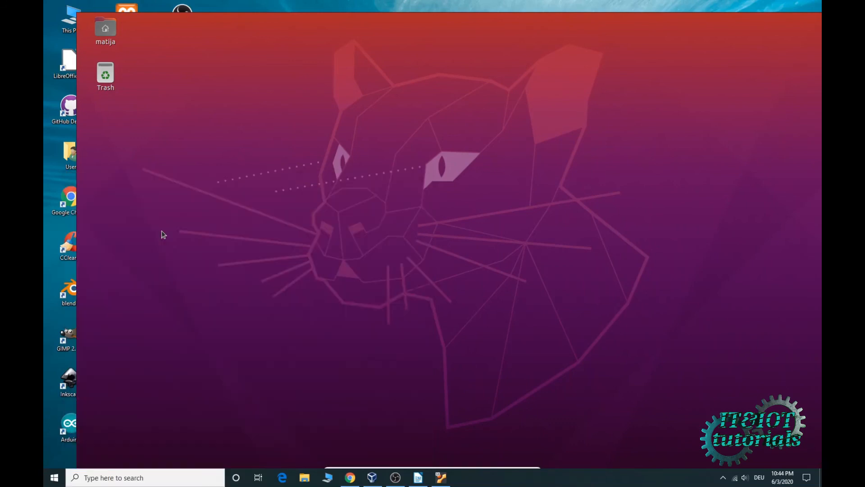
Find the Zabbix Agent service in the list of Windows services and stop it.
scroll(409, 298, "down", 15)
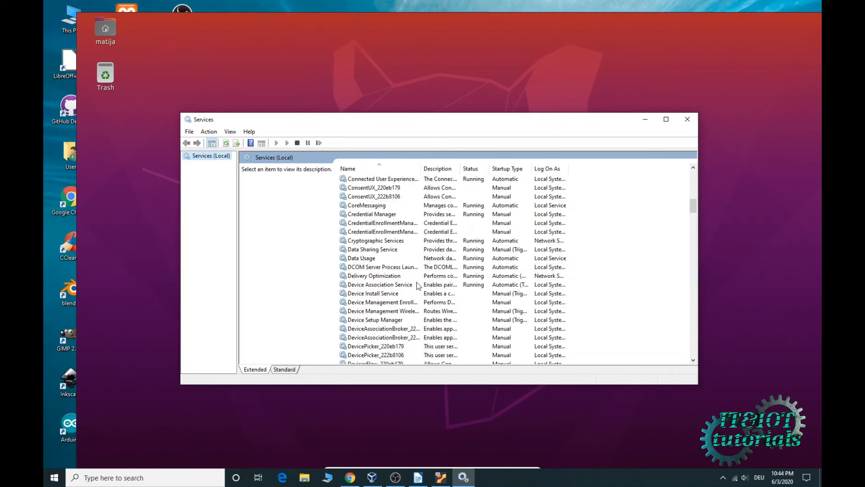
scroll(409, 298, "down", 20)
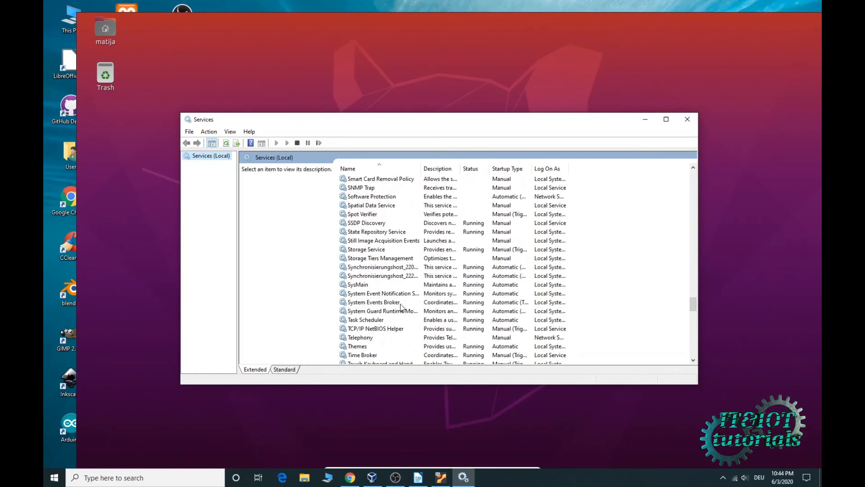
left_click(401, 305)
key("z")
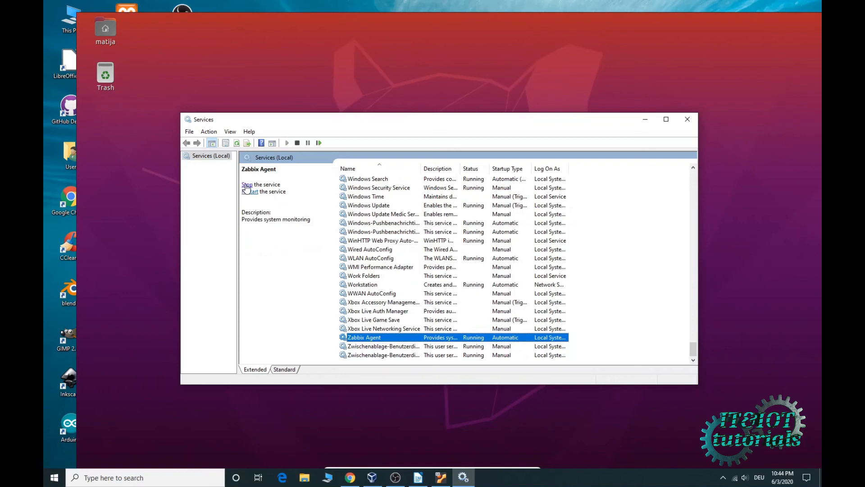
left_click(247, 185)
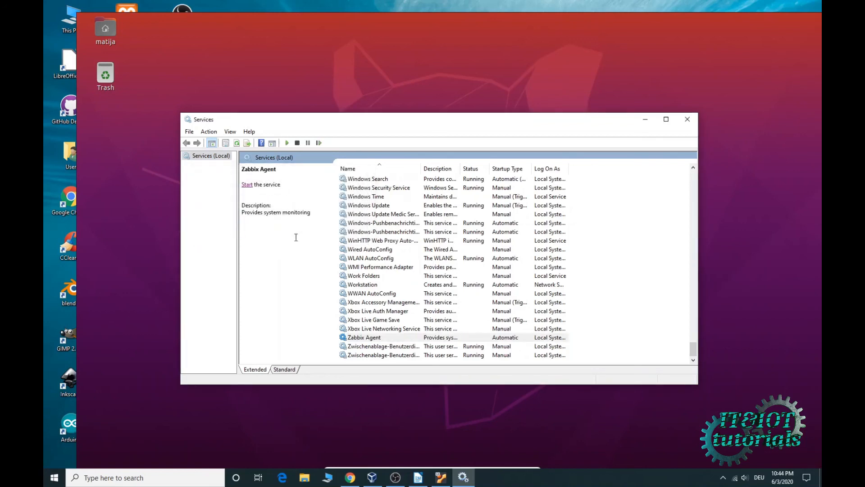
Return to the VirtualBox virtual machine and switch it to full-screen mode, accepting the change.
left_click(434, 480)
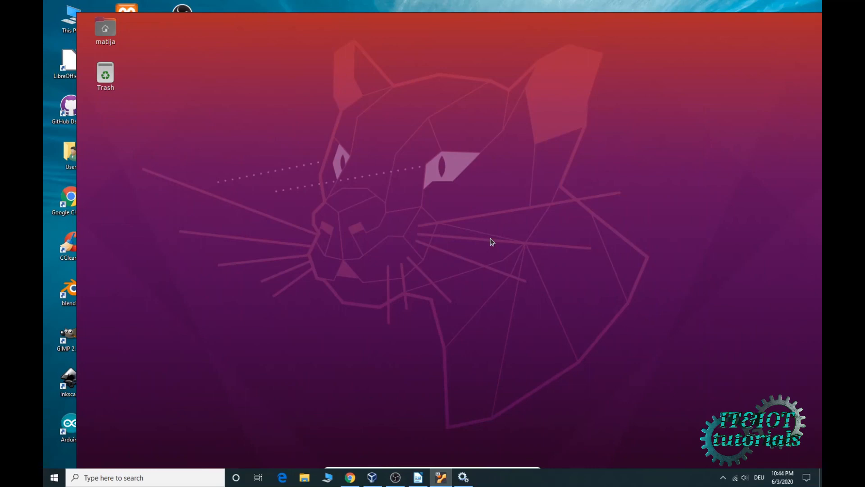
key("ctrl+f")
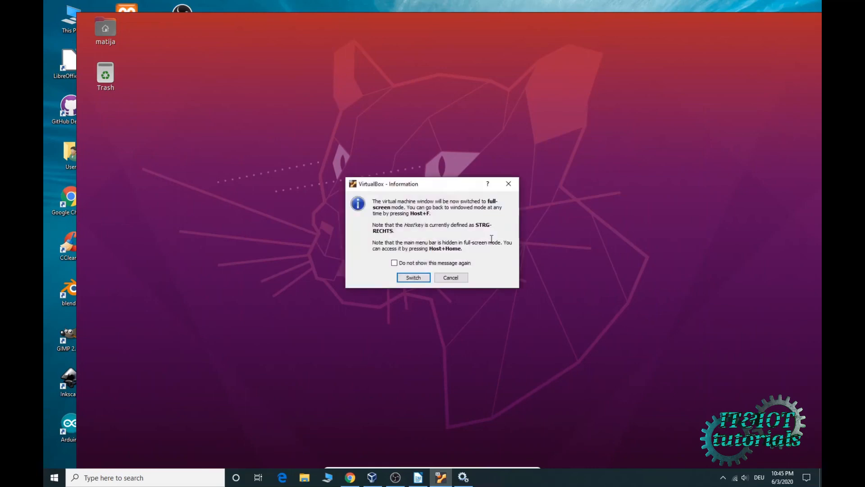
key("Return")
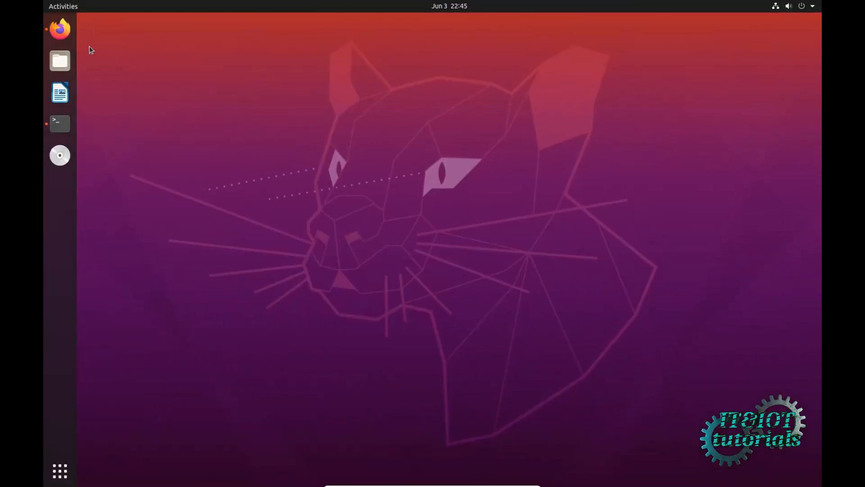
Check the agent problem and its actions on the Zabbix dashboard in Firefox, and open the matching problem notification email in Gmail.
left_click(60, 29)
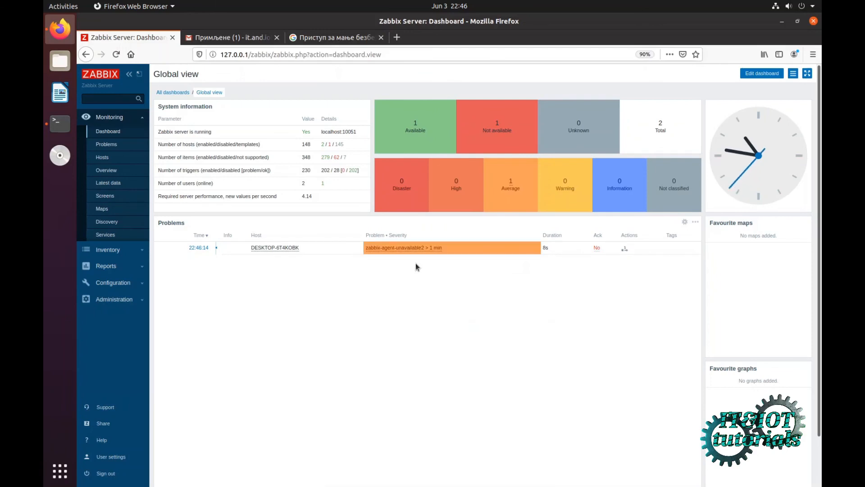
mouse_move(624, 249)
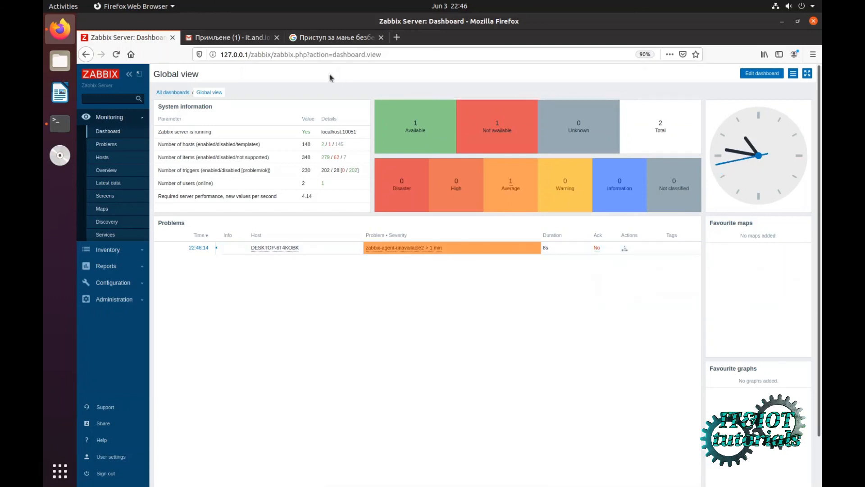
left_click(235, 39)
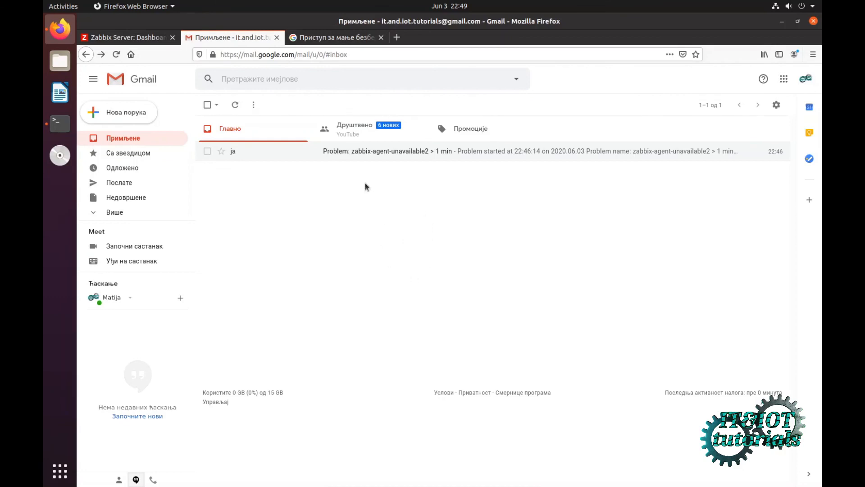
left_click(362, 152)
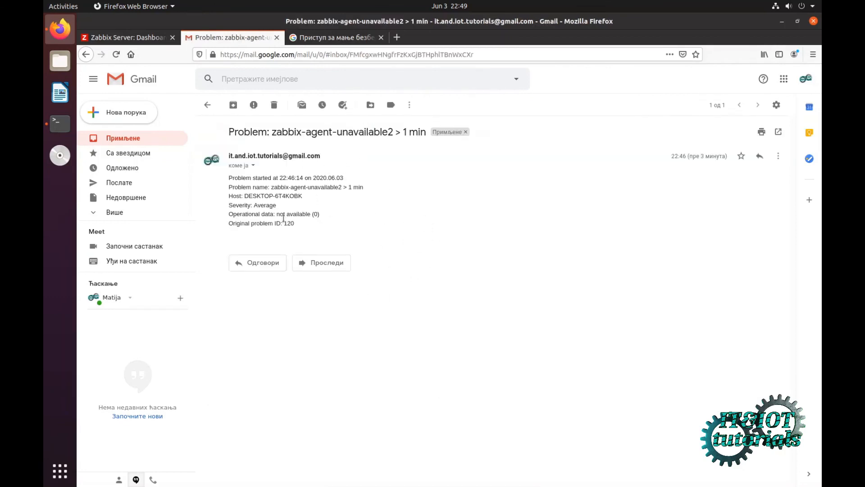